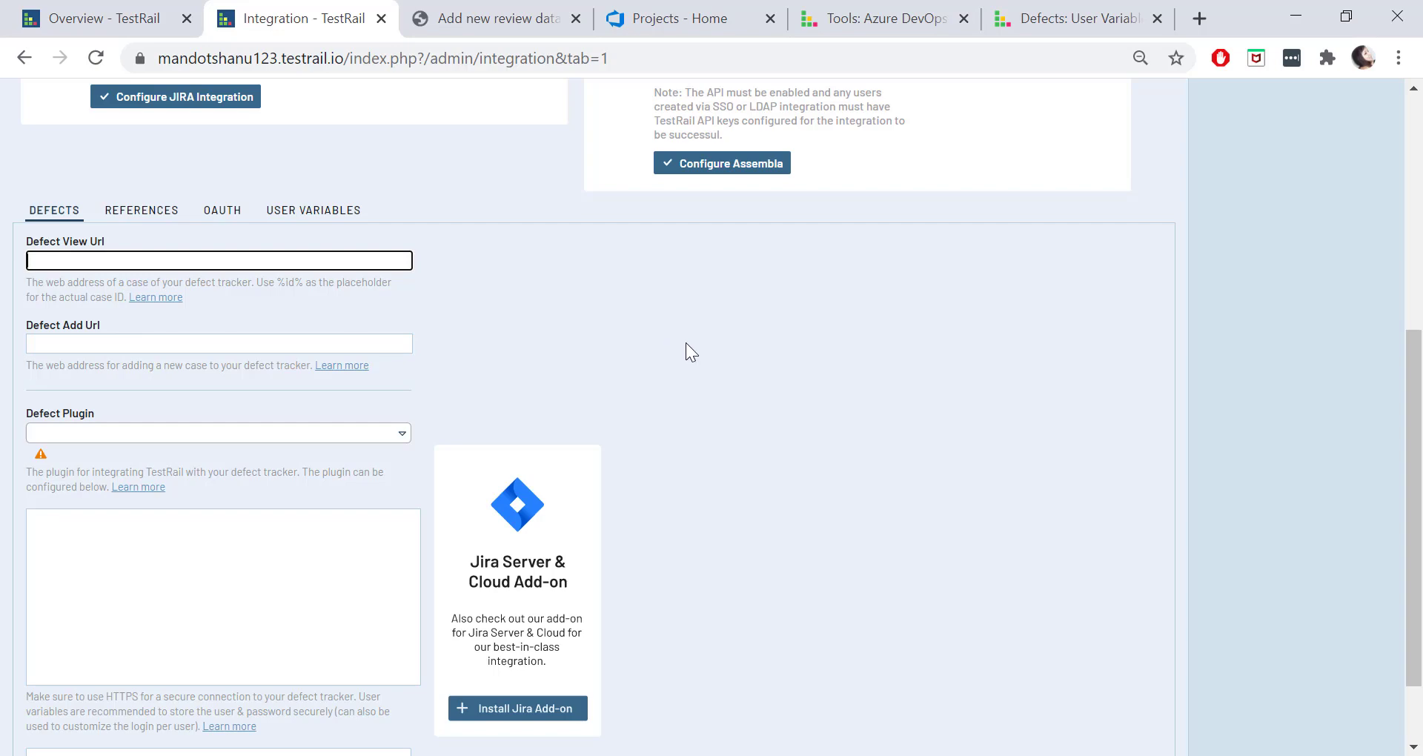
Step: Read the Defect URLs section of the Azure DevOps integration guide, examining the example Defect View and Add URL formats
left_click(852, 18)
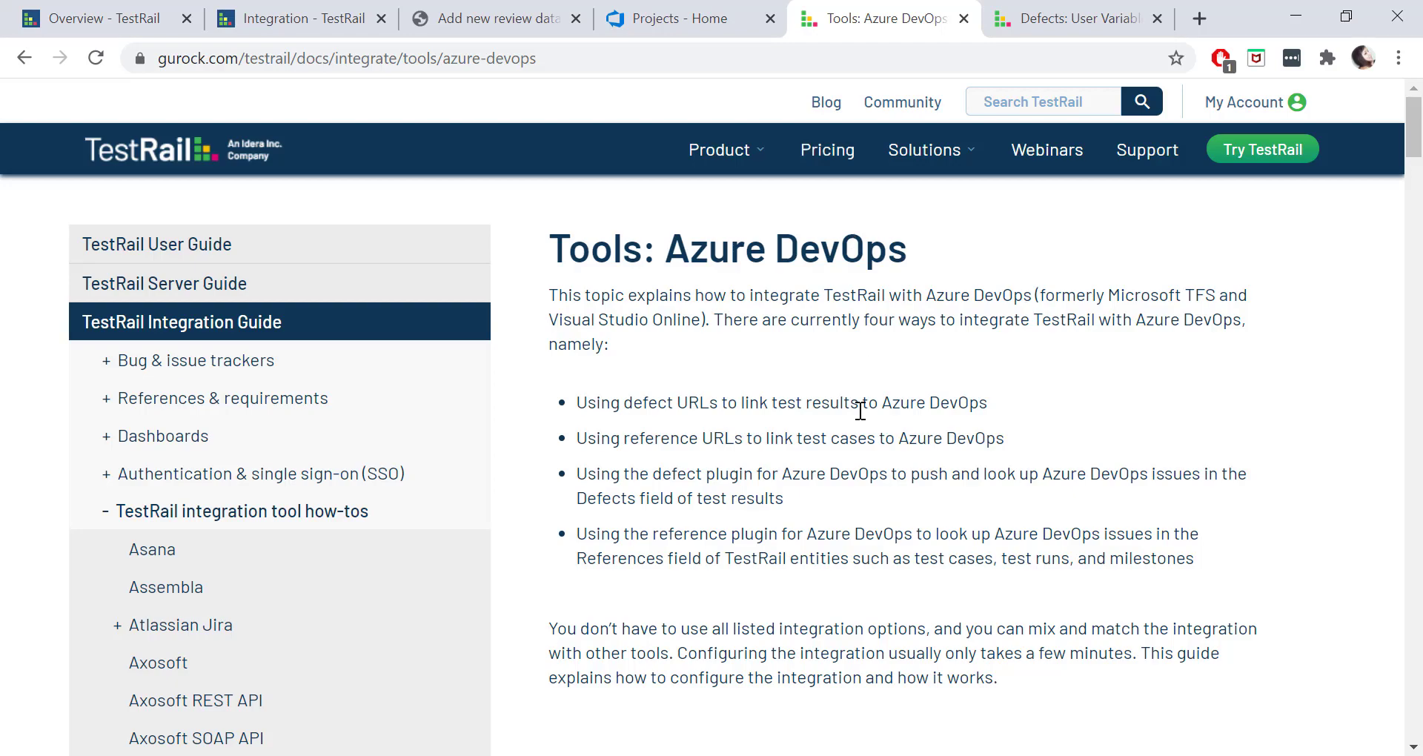
scroll(860, 410, "down", 3)
scroll(860, 411, "down", 4)
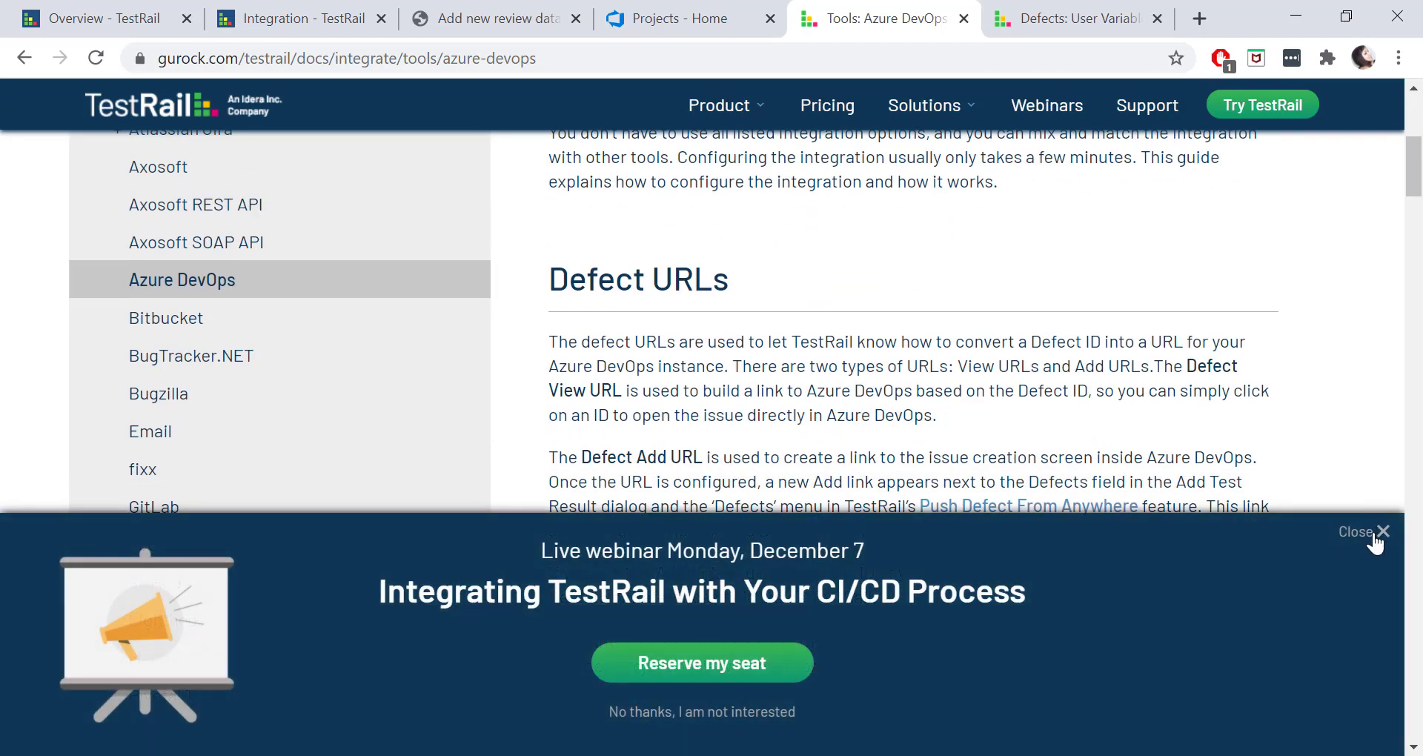
left_click(1382, 531)
scroll(762, 386, "down", 5)
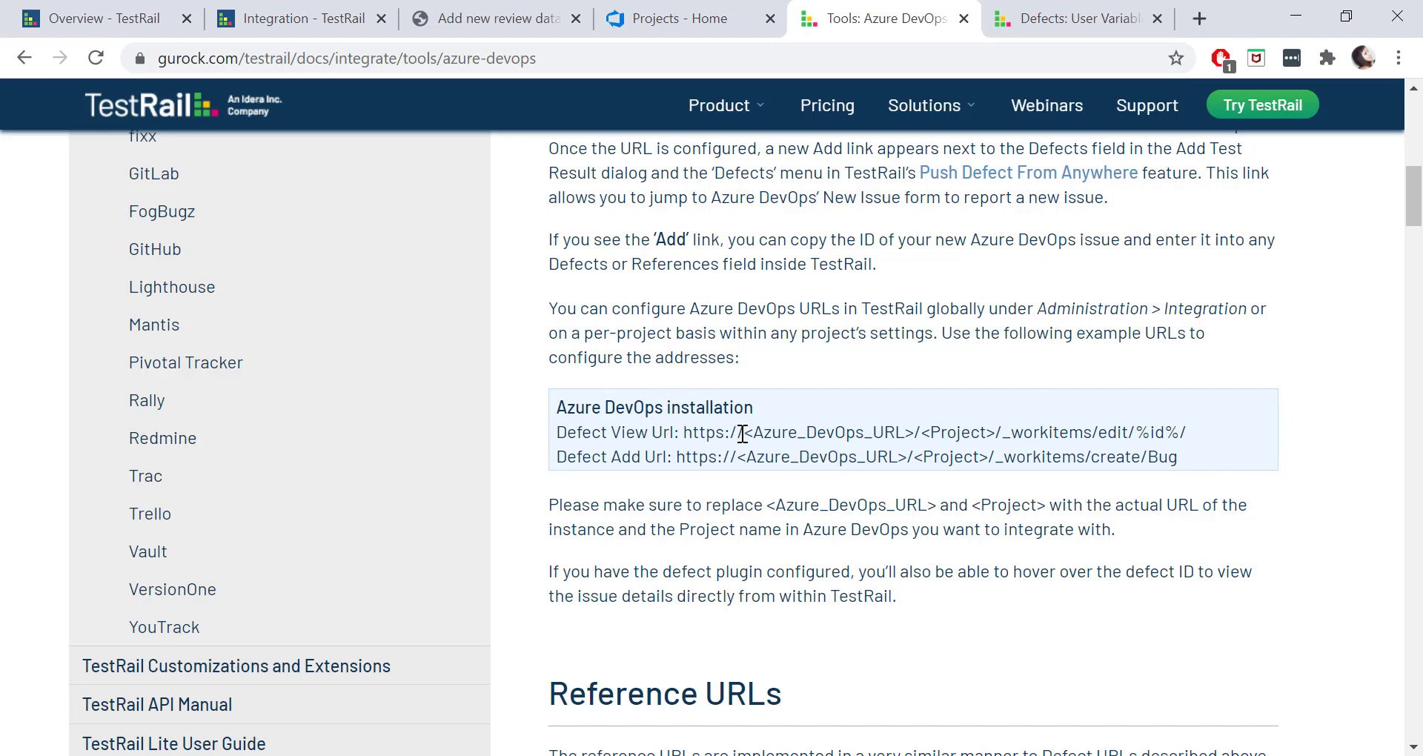
left_click_drag(742, 434, 991, 433)
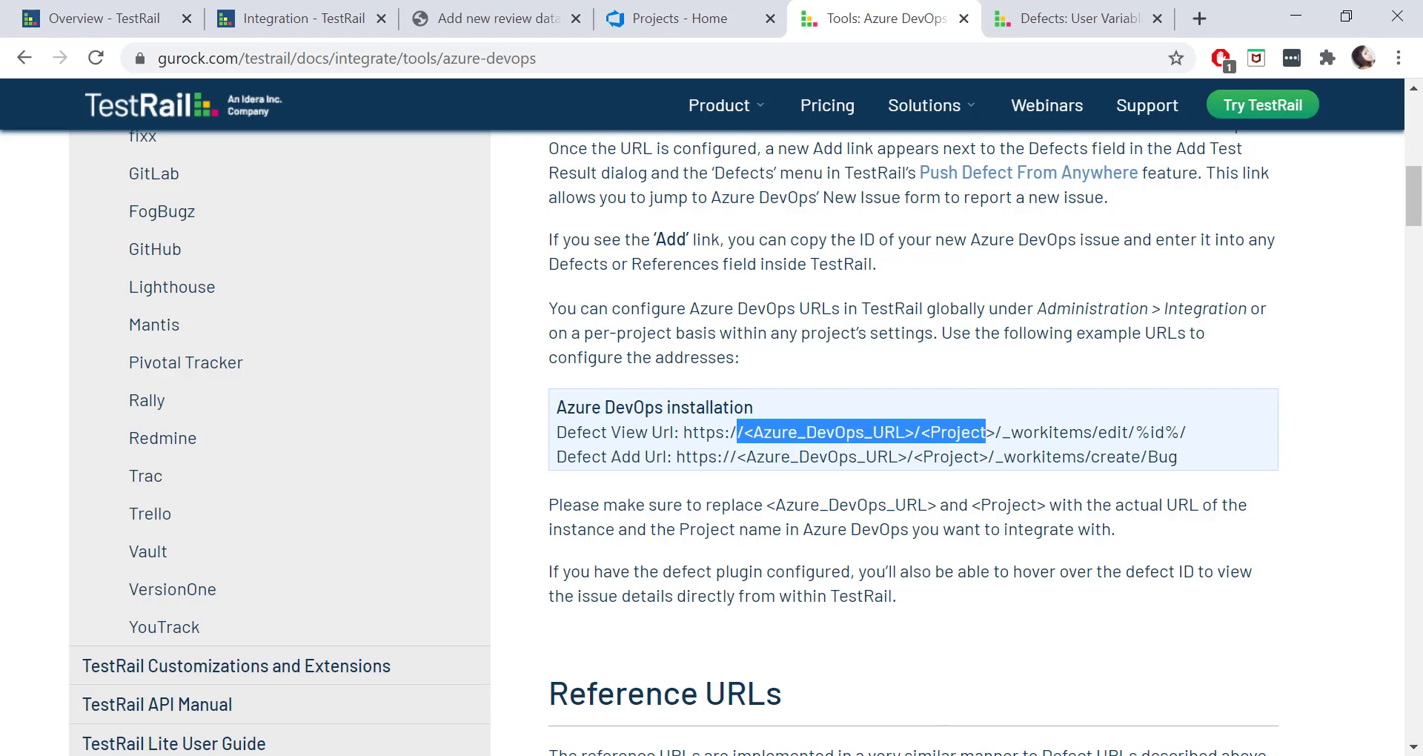
Step: Fill in the Defect View Url with the prepared Amazon App address from the Notepad notes, ending in /_workitems/edit/%id%/
left_click(916, 755)
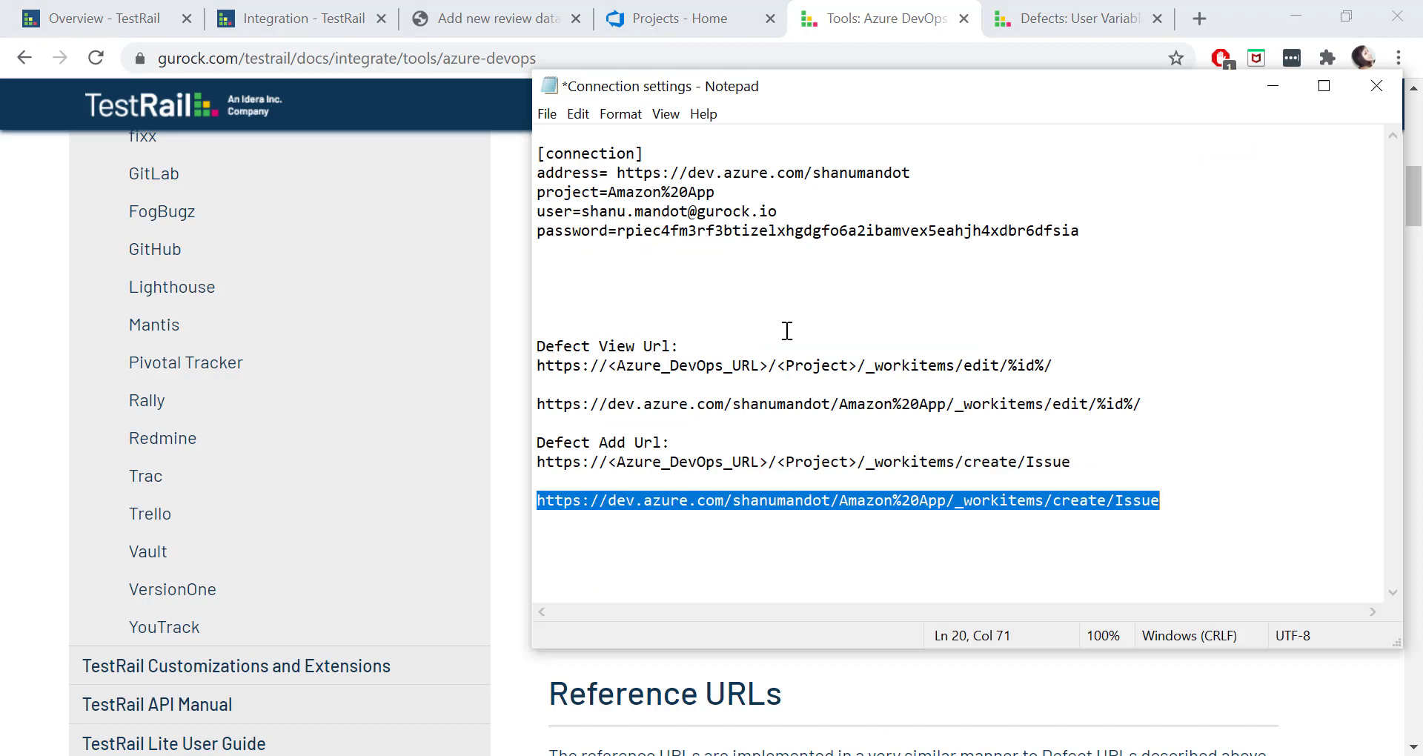
left_click_drag(542, 404, 1274, 393)
key("shift+Up")
left_click_drag(538, 501, 1190, 493)
left_click(1192, 483)
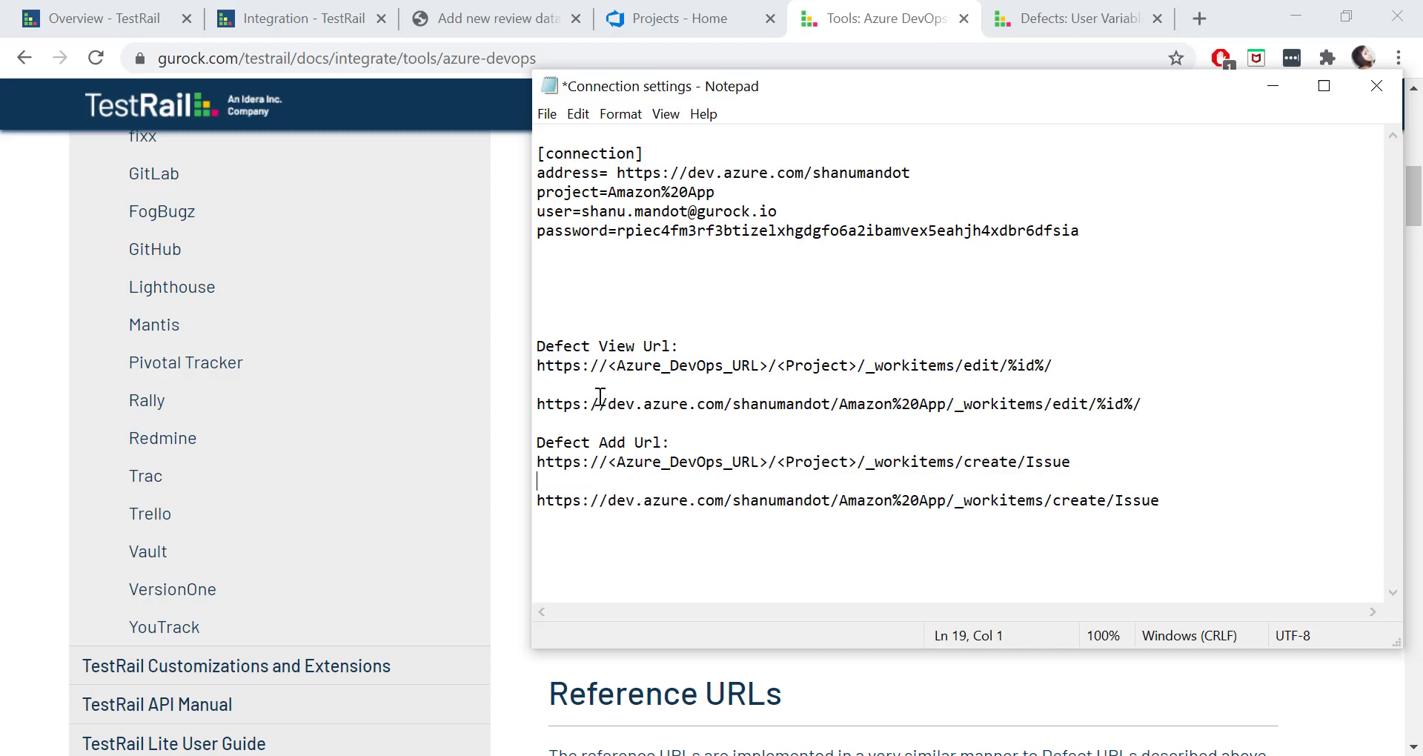
left_click_drag(537, 405, 1152, 402)
key("ctrl+c")
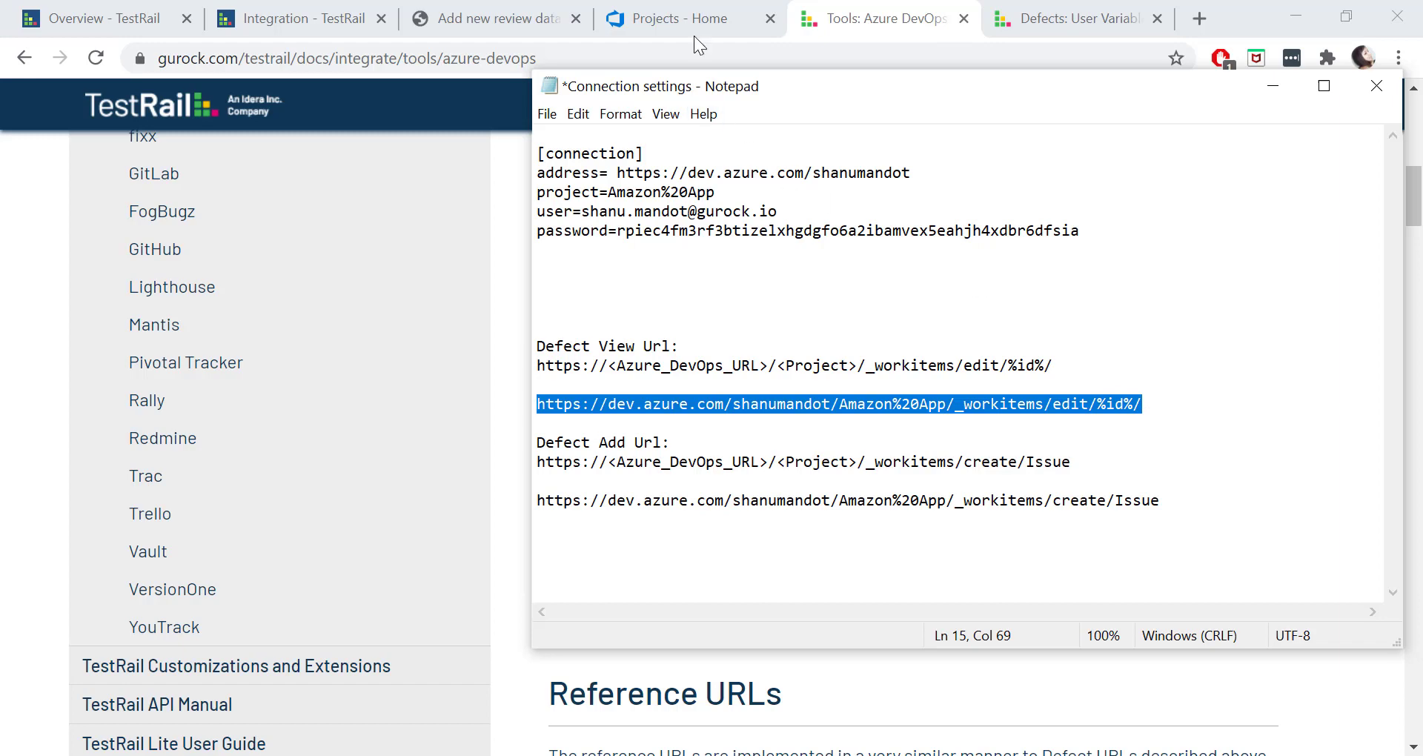
left_click(334, 18)
left_click(86, 259)
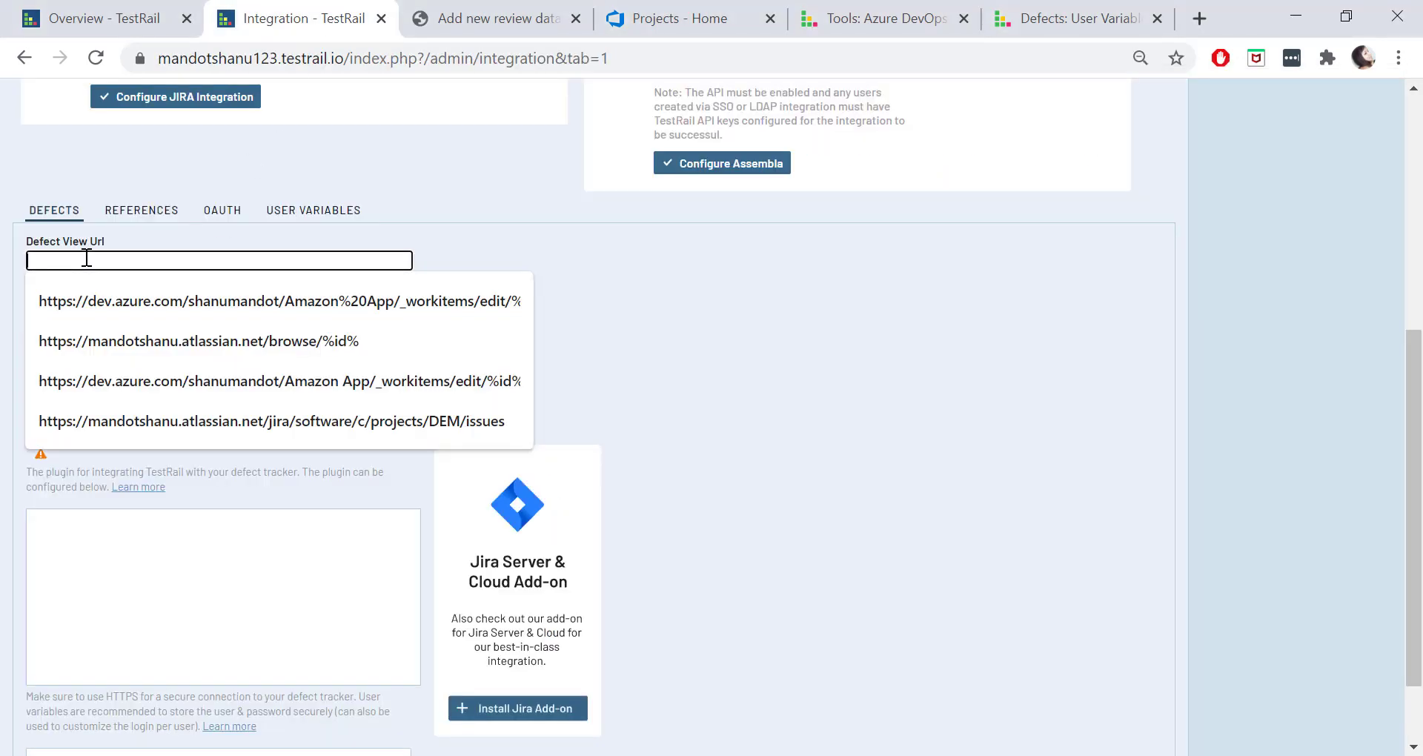
key("ctrl+v")
Step: Fill in the Defect Add Url with the prepared Notepad address ending in /_workitems/create/Issue, and save the integration settings
left_click(428, 10)
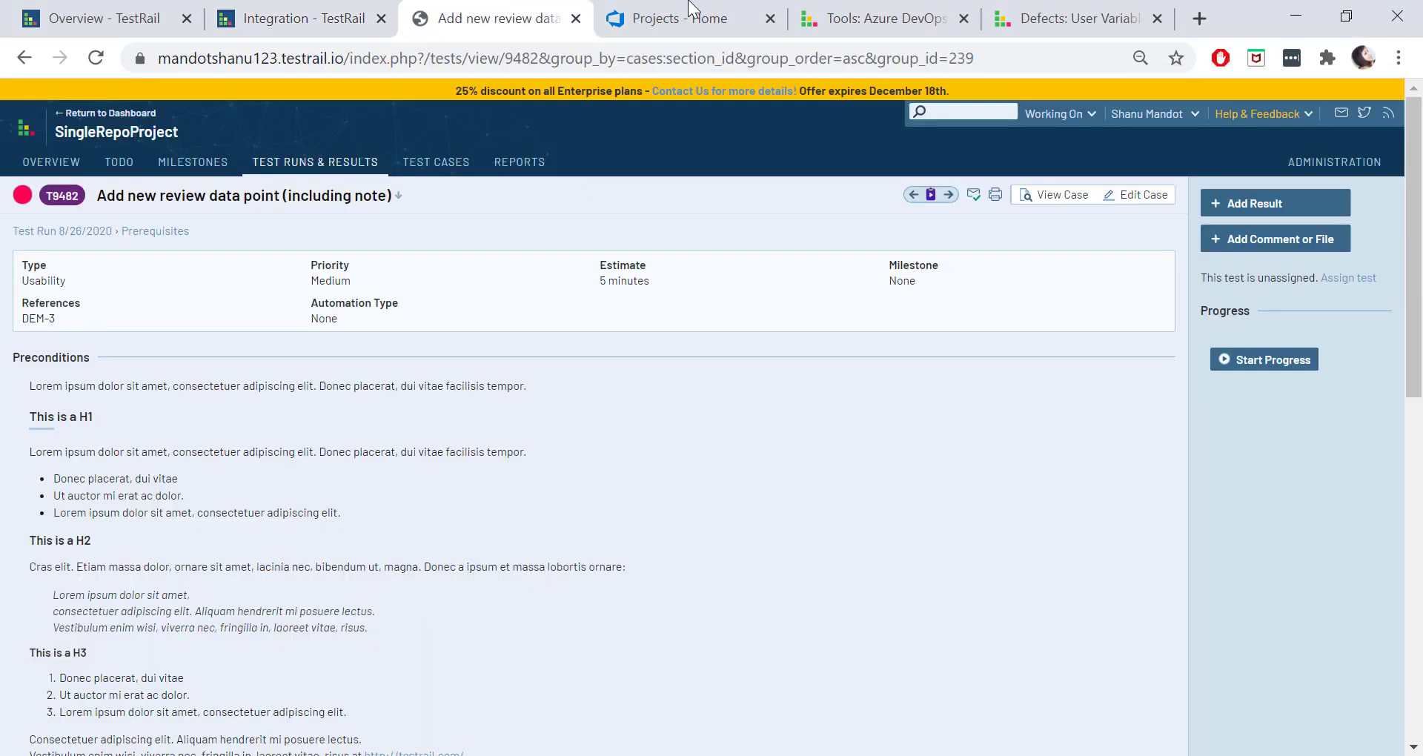
key("alt+Tab")
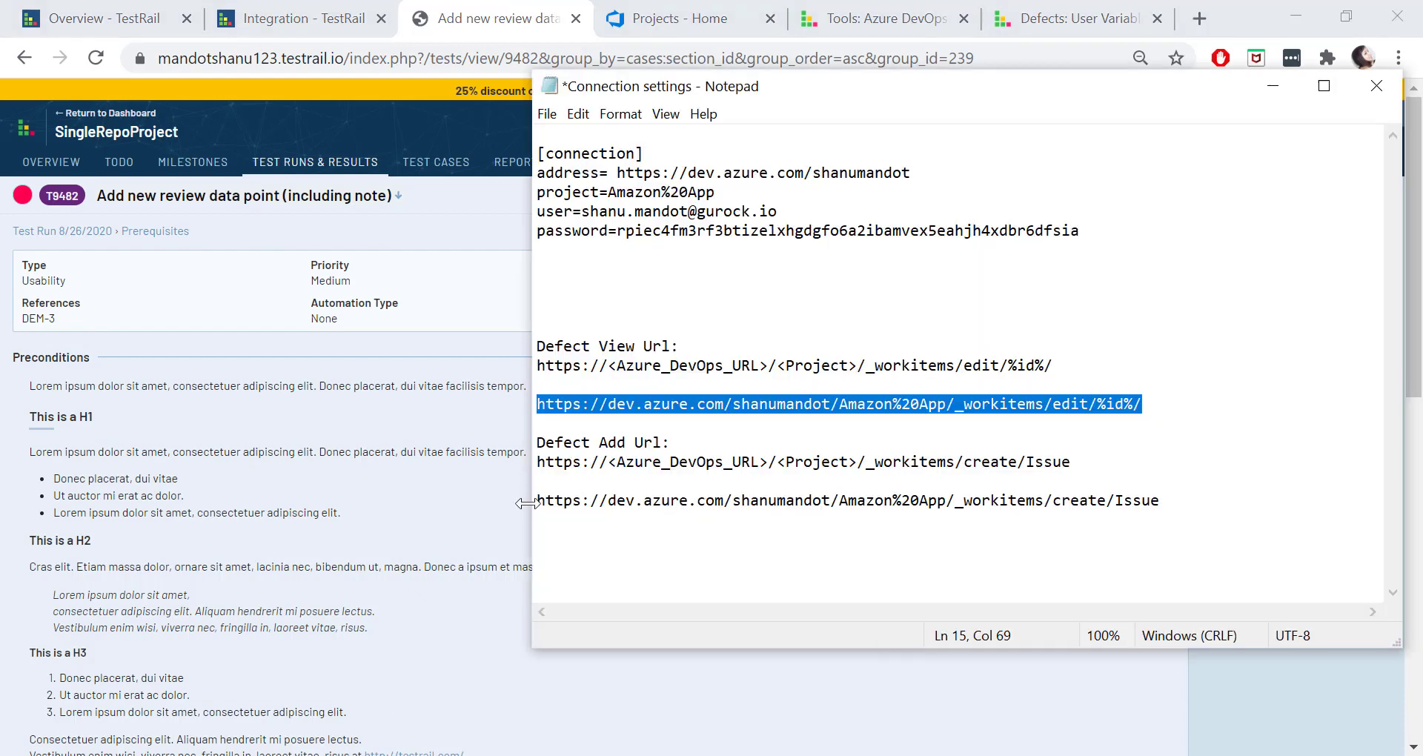
left_click_drag(537, 500, 1186, 499)
key("ctrl+c")
left_click(293, 19)
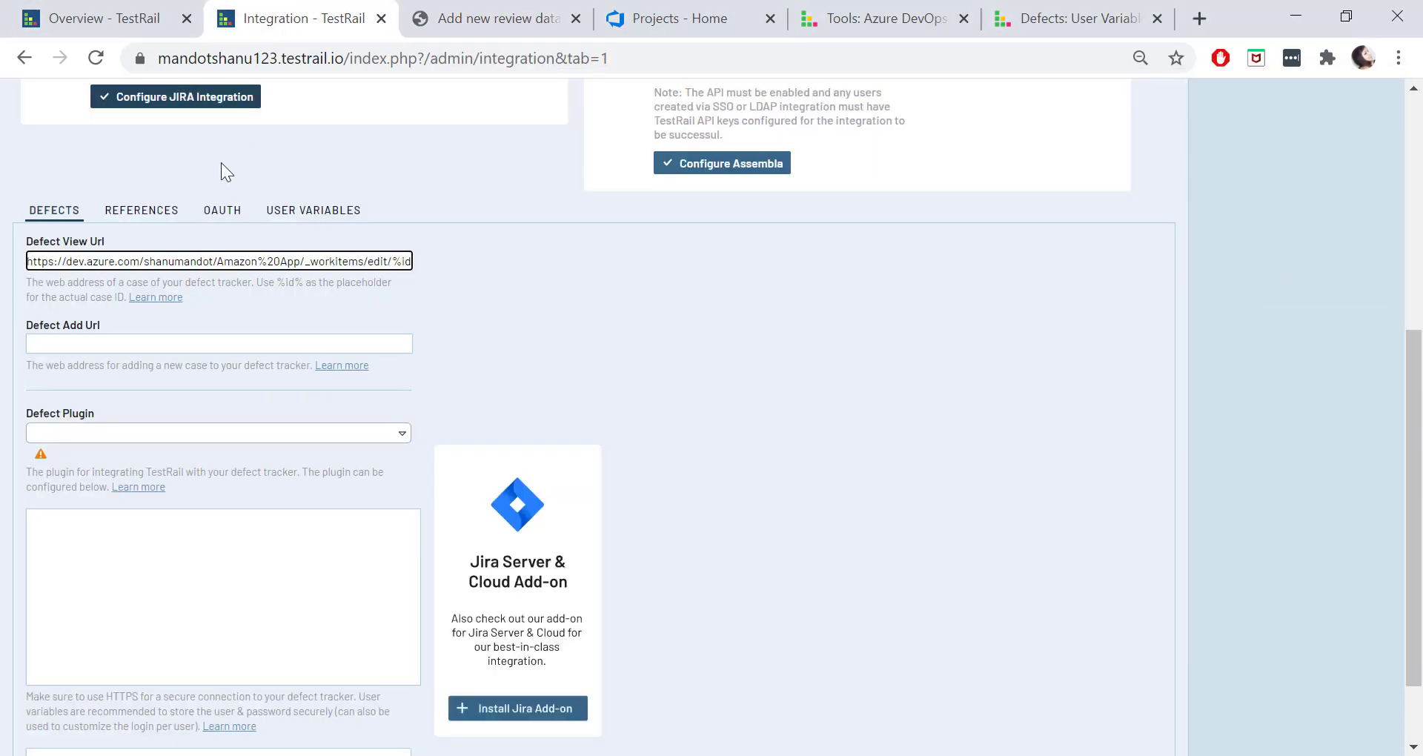
left_click(137, 344)
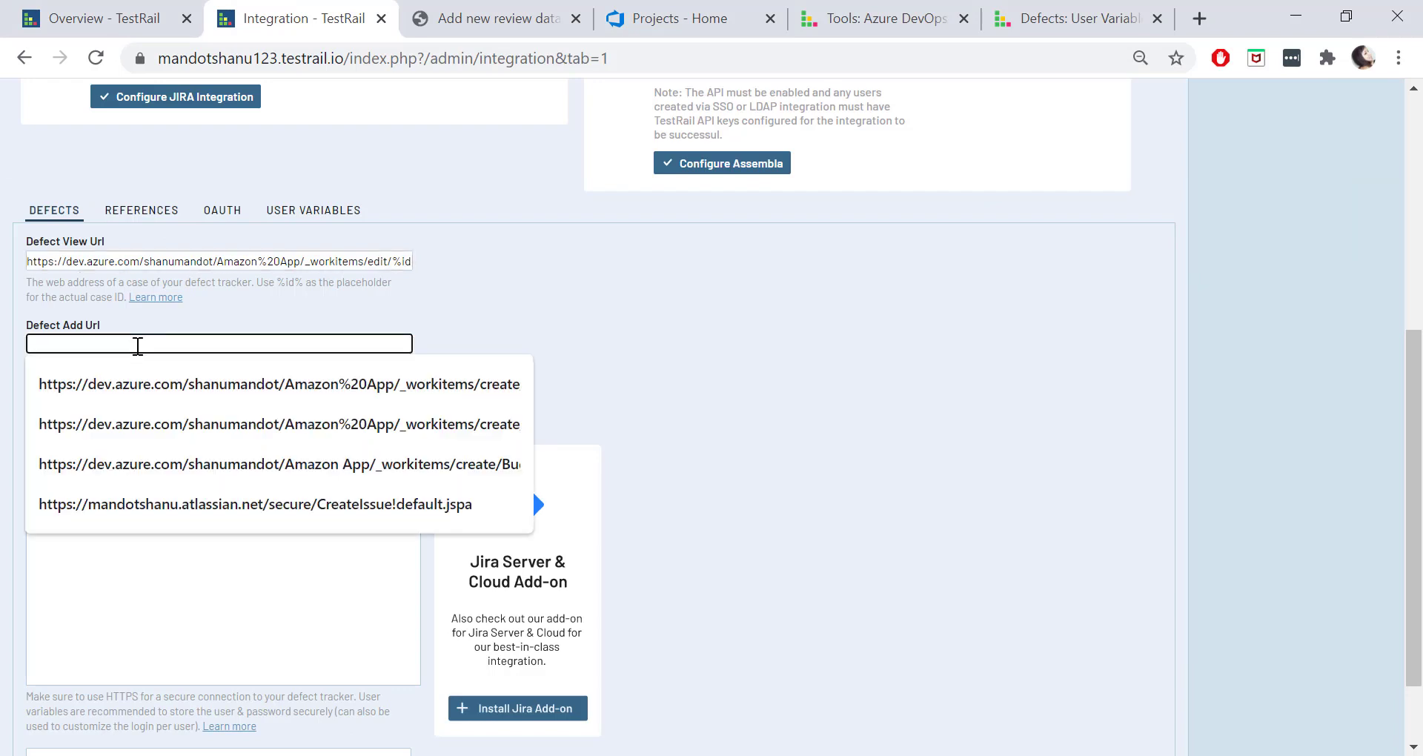
key("ctrl+v")
scroll(944, 602, "down", 3)
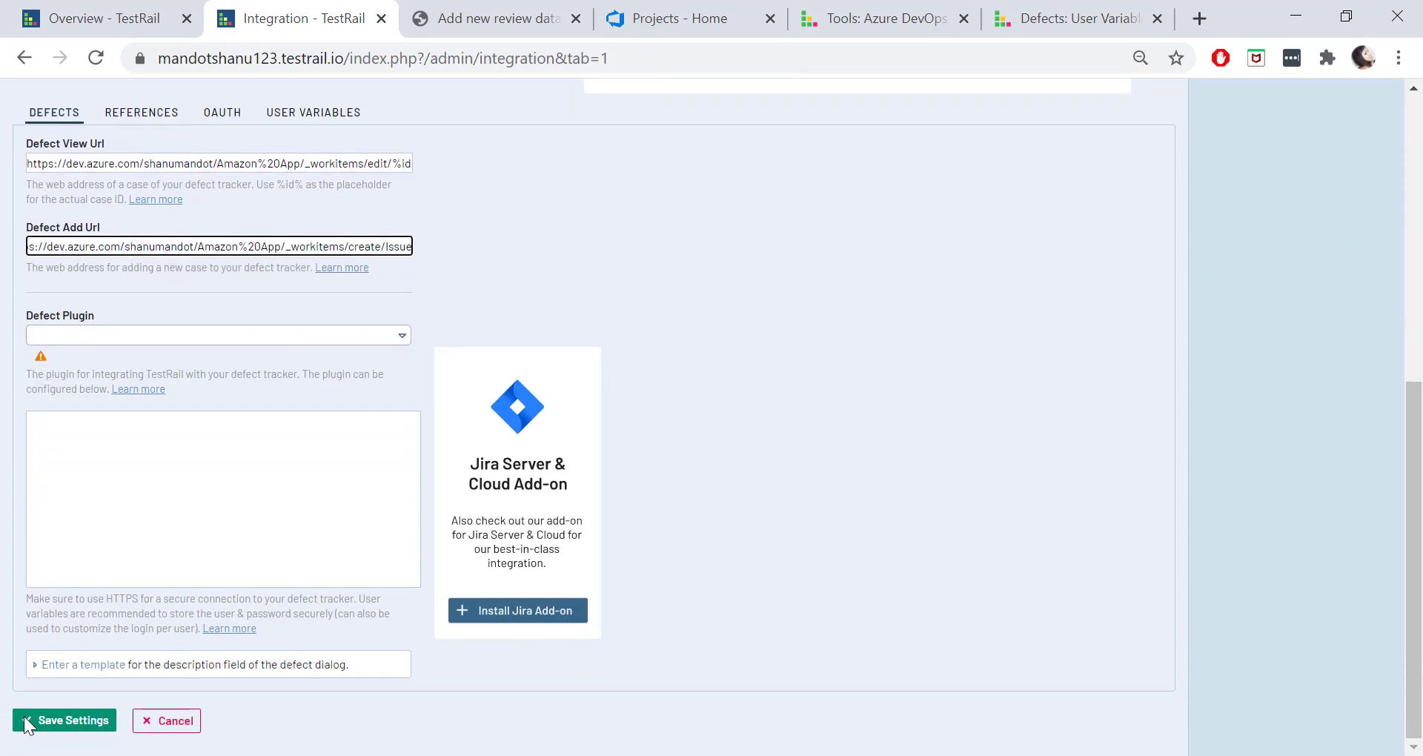
left_click(59, 721)
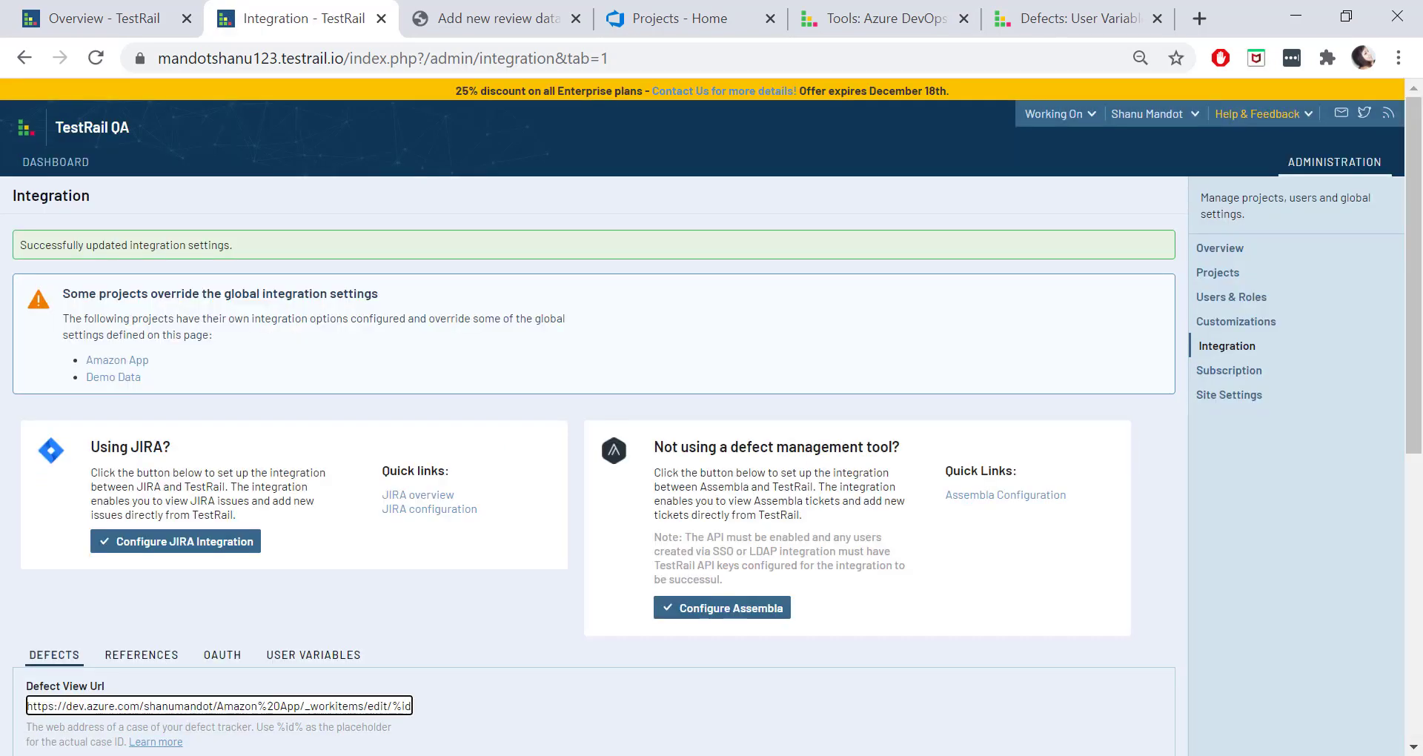
scroll(624, 631, "down", 2)
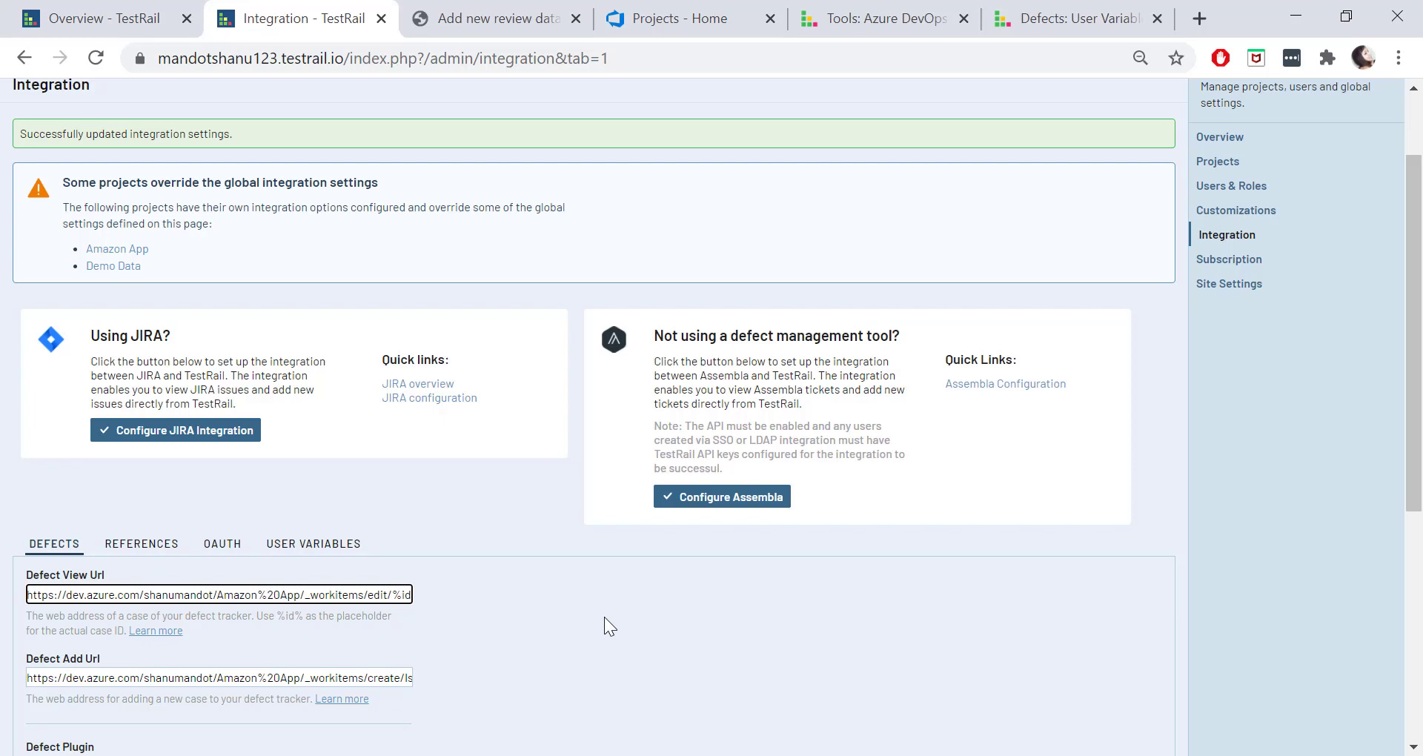
Step: Open the Add Result form of the "Add new review data point" test to check its defect Add link, and close the form
left_click(509, 4)
scroll(468, 397, "down", 7)
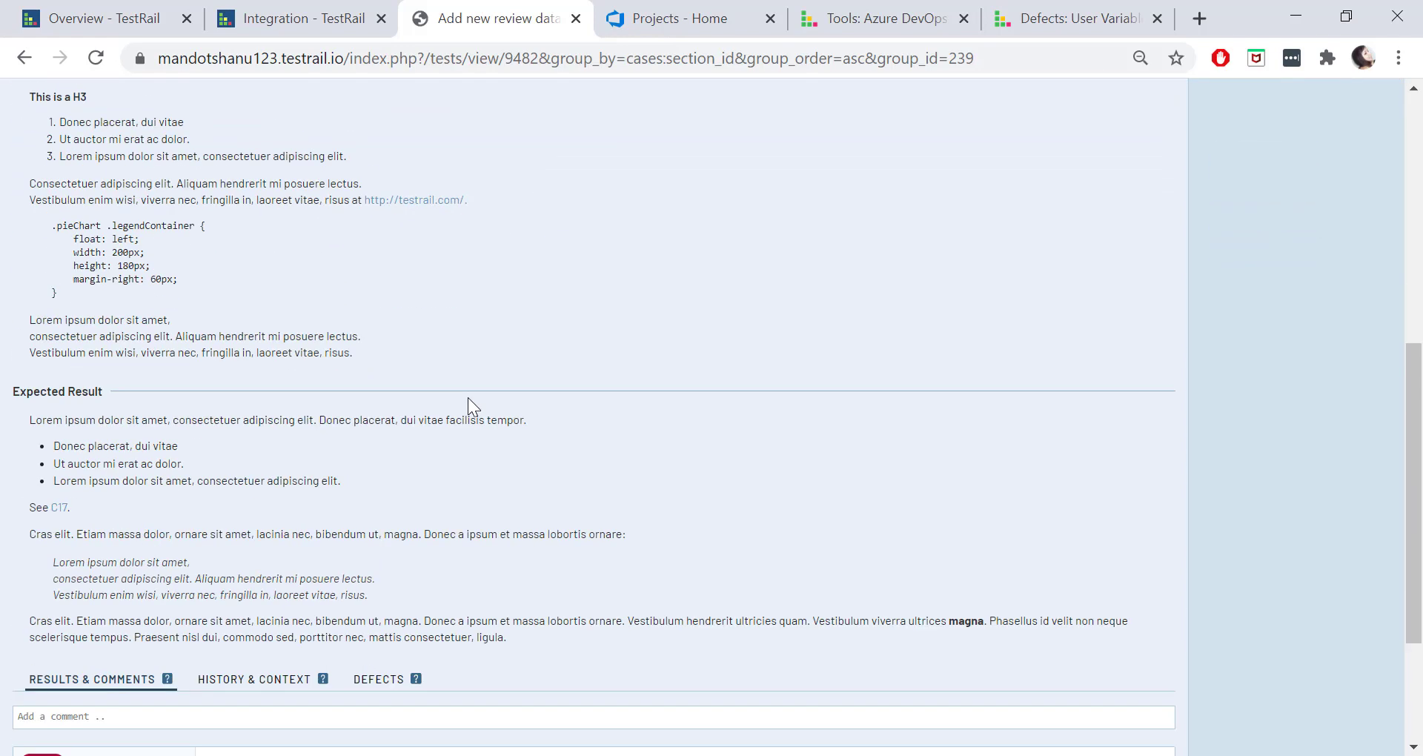
scroll(75, 608, "down", 3)
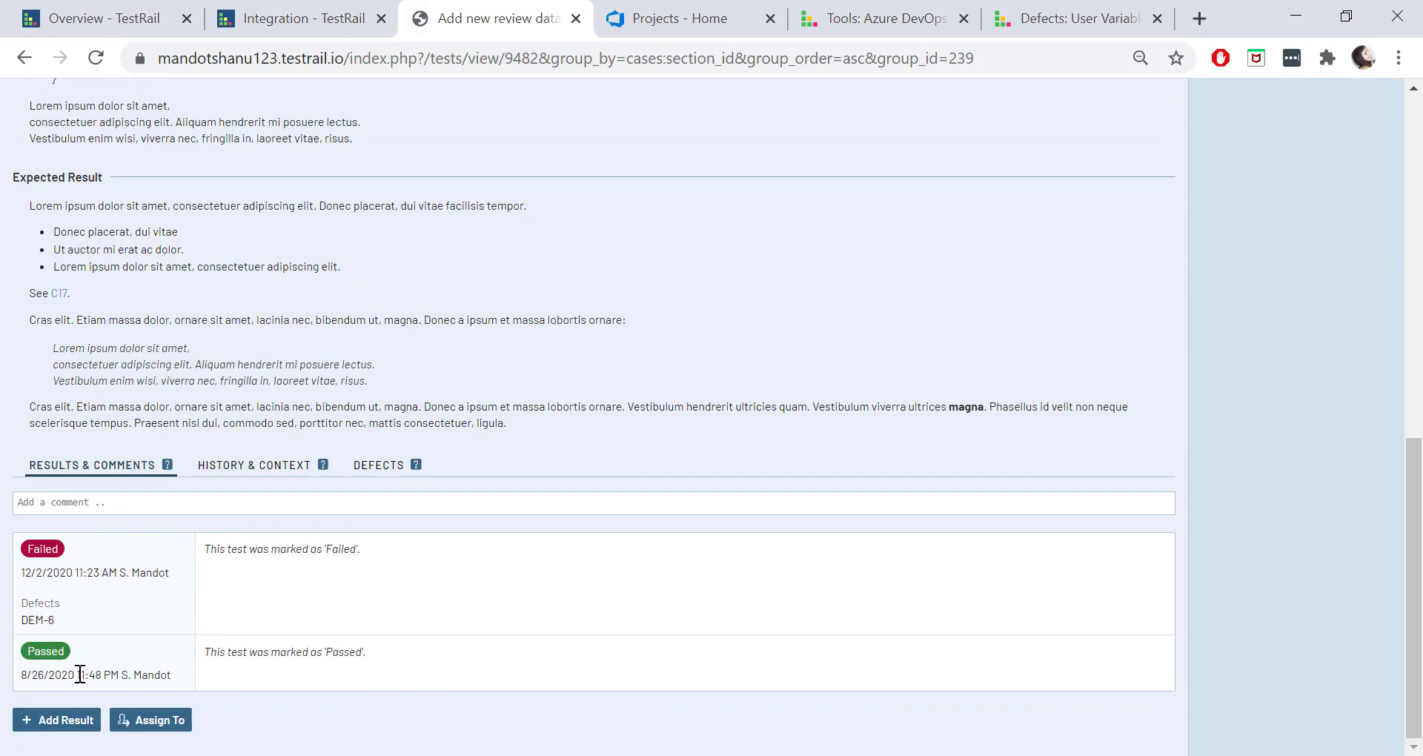
left_click(63, 723)
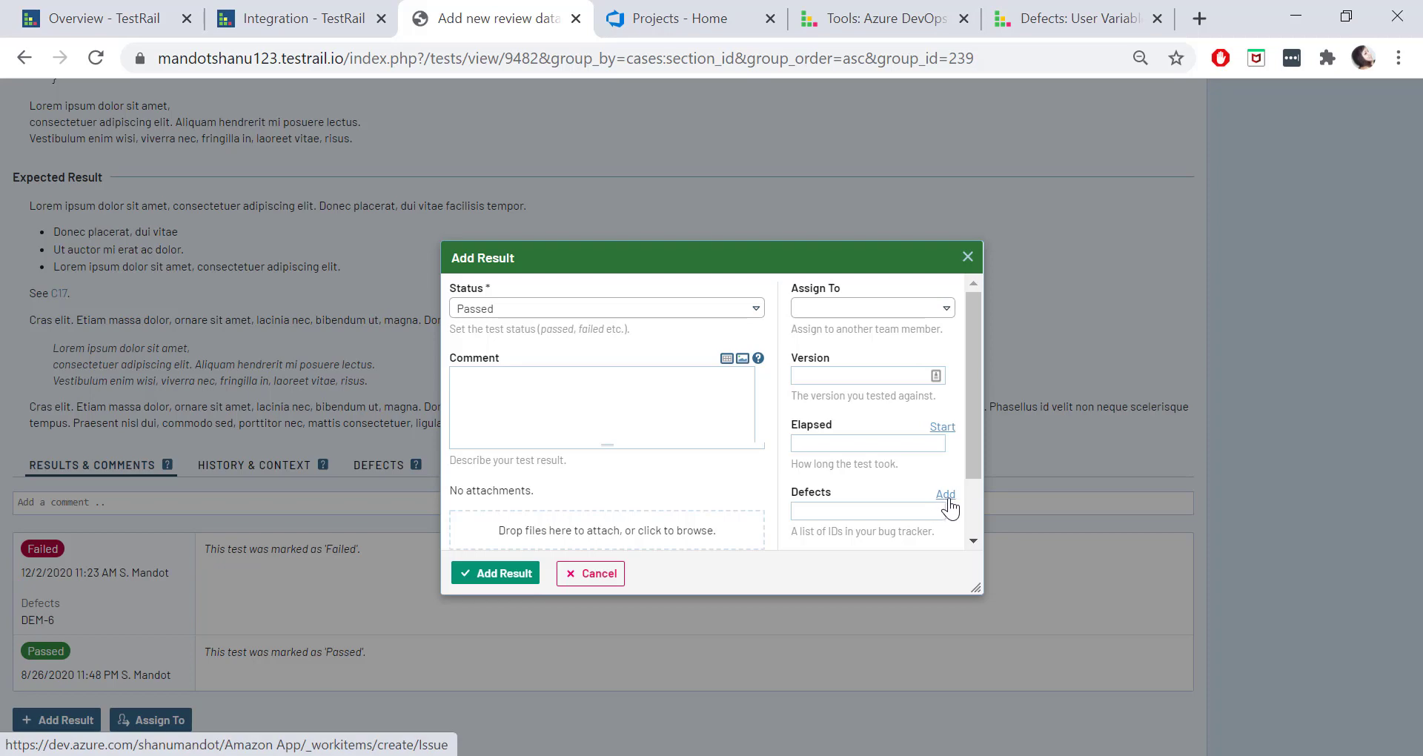
left_click(968, 257)
scroll(995, 434, "up", 10)
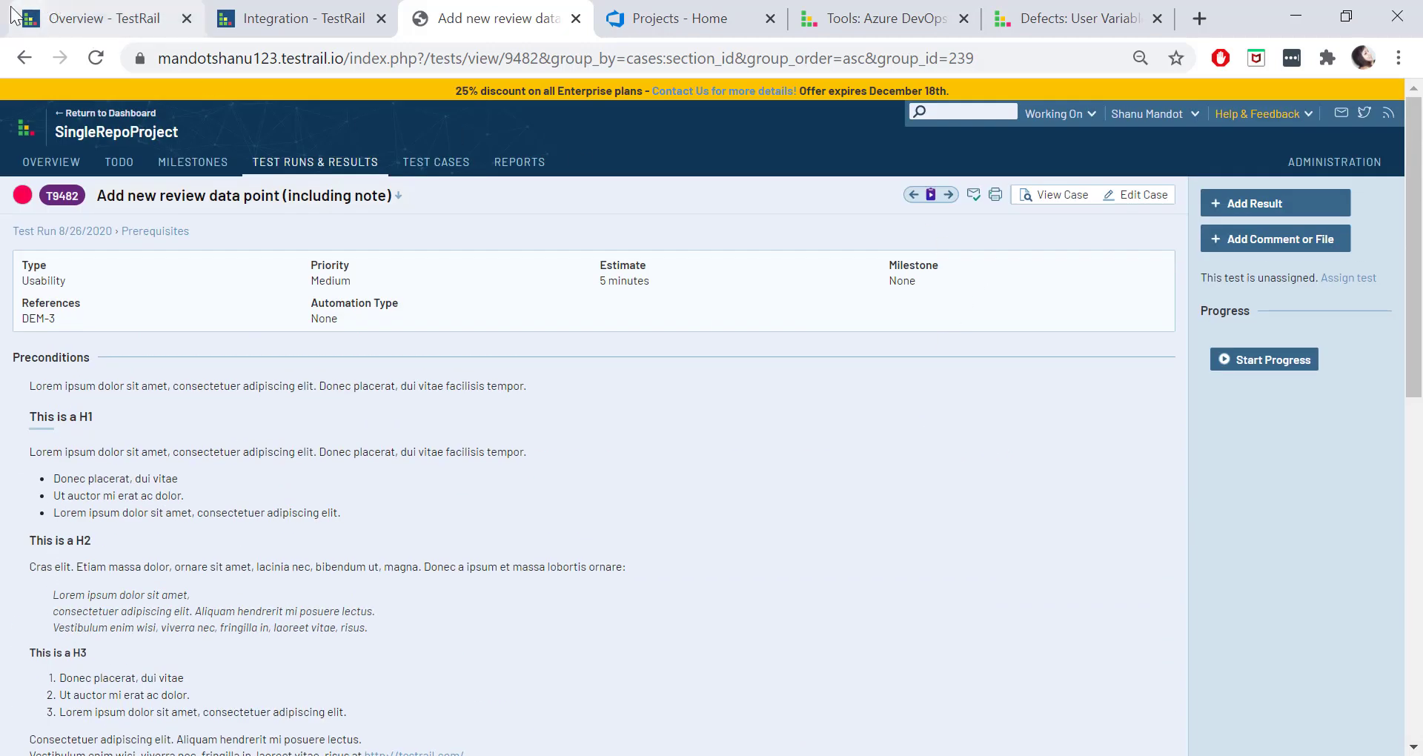
Step: Reload the test page and use Add Defect to open a new Azure DevOps issue
left_click(94, 61)
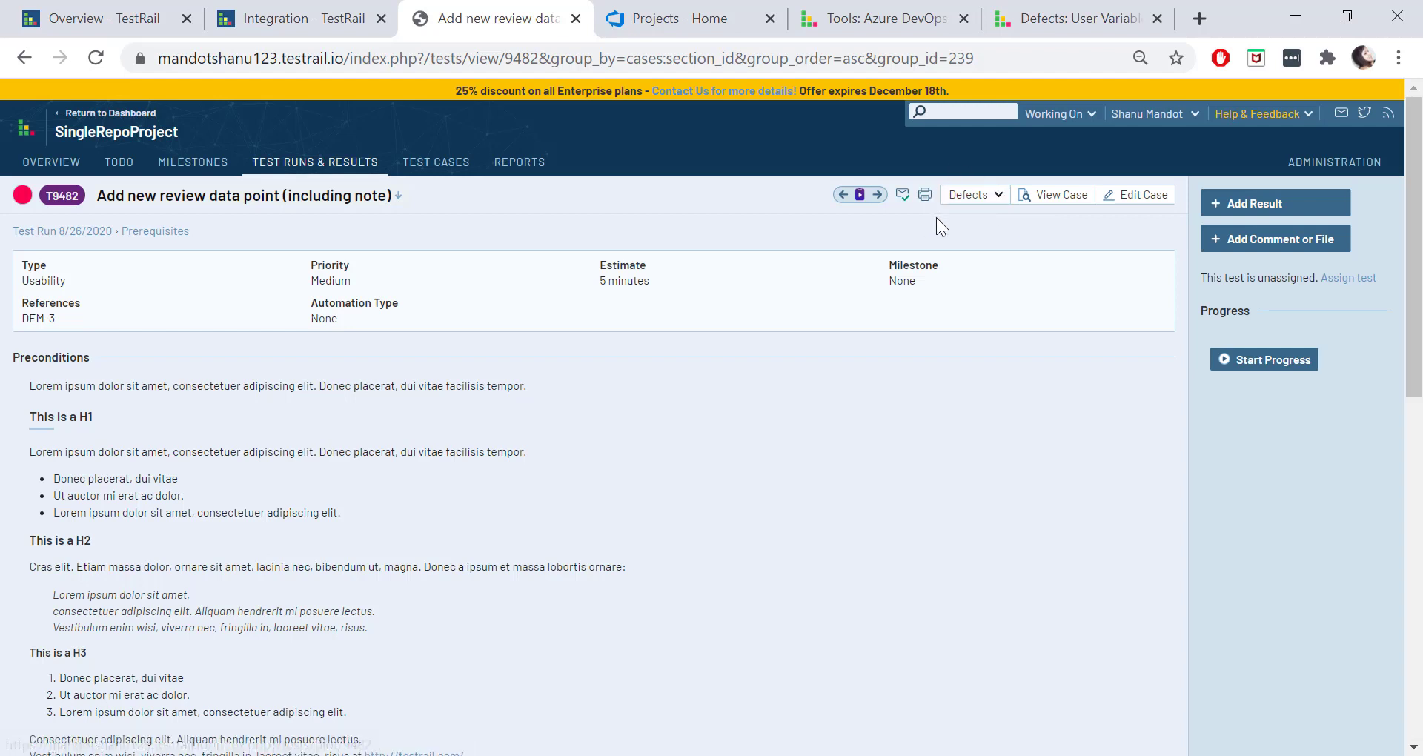
left_click(1005, 196)
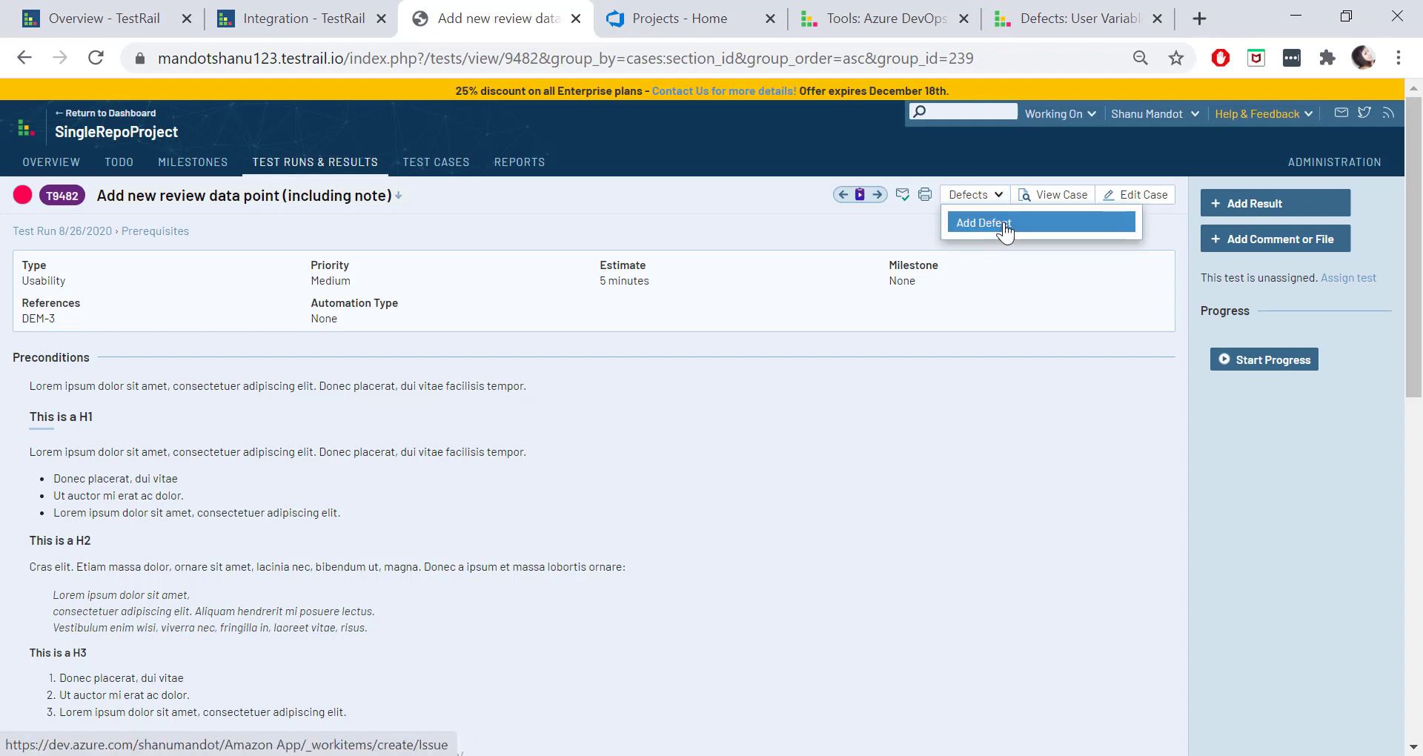
left_click(1005, 224)
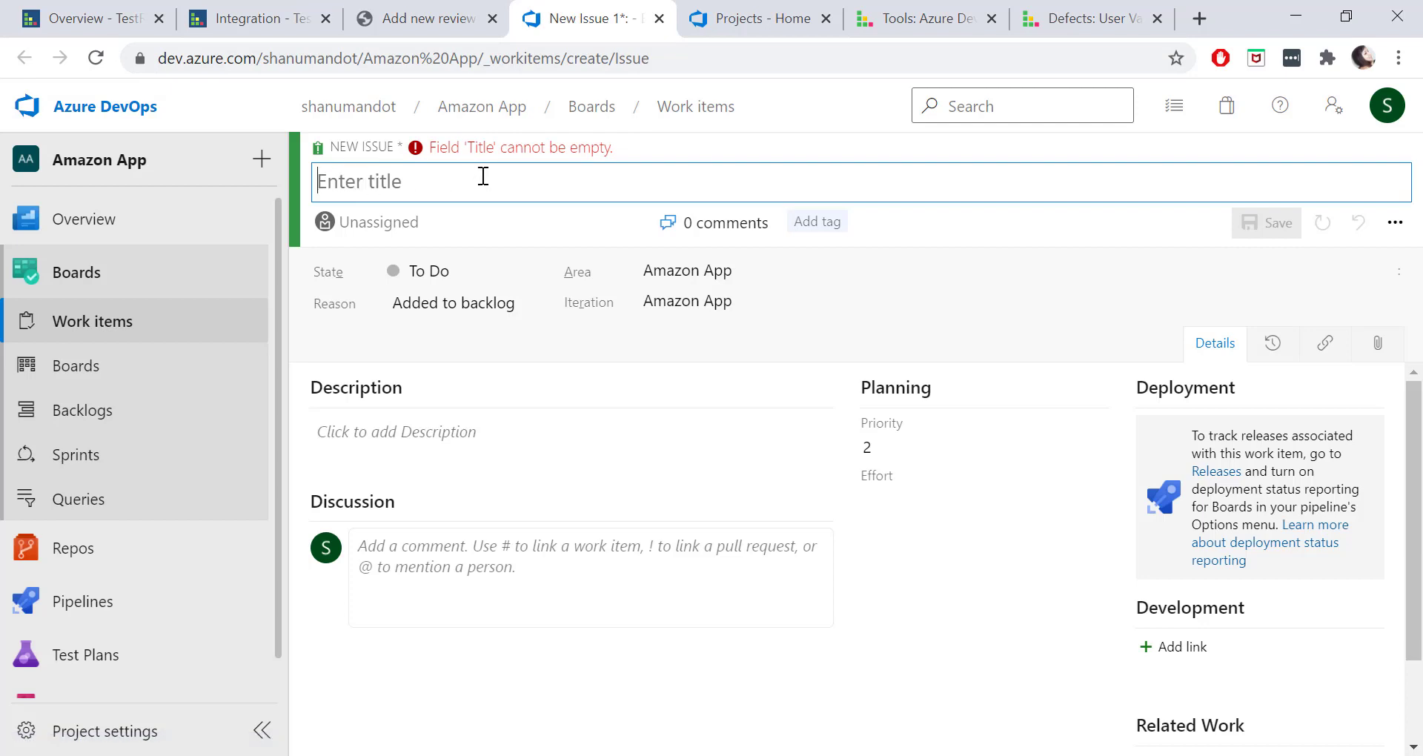
Step: Title the new issue "Login is failing" and save it
type("Login ")
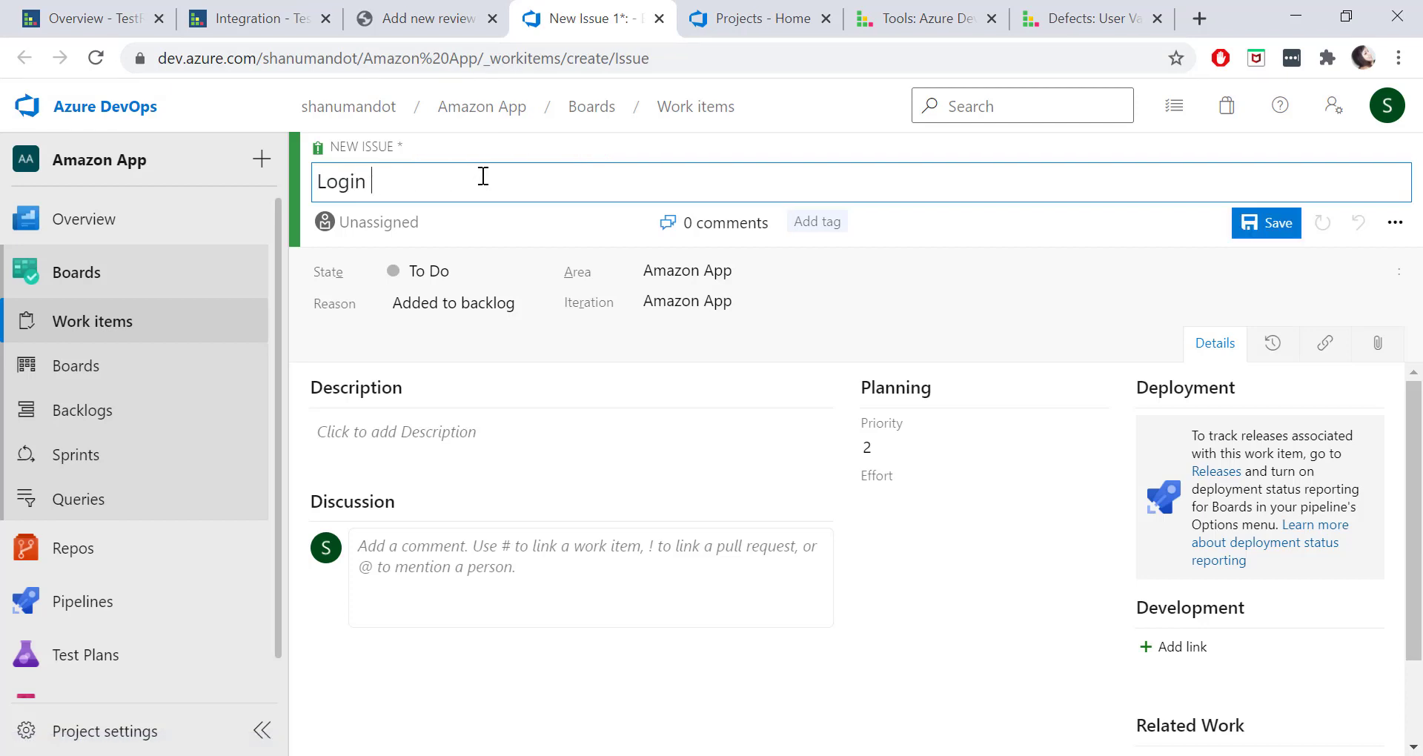
type("is failing")
left_click(1273, 237)
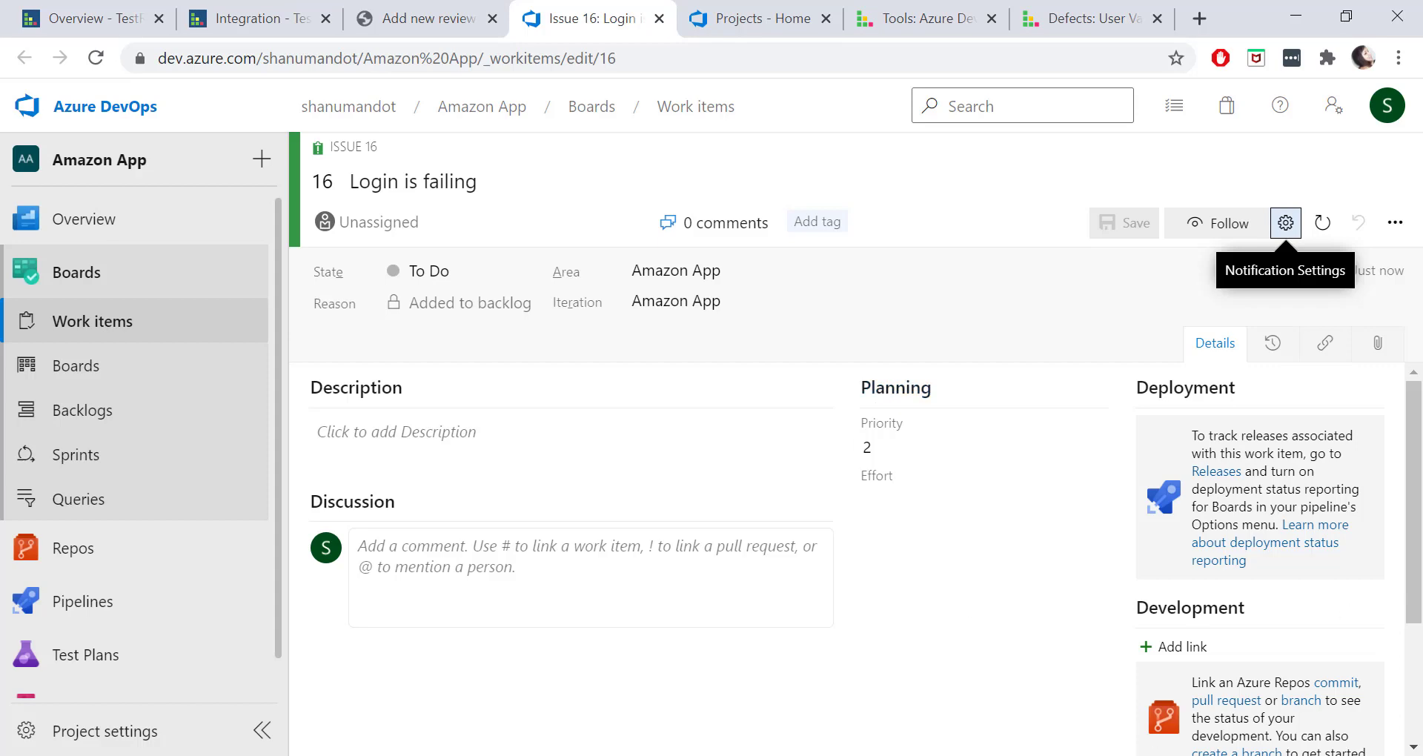
Step: Return to the TestRail integration settings and choose Azure_DevOps_CLOUD as the defect plugin
left_click(246, 2)
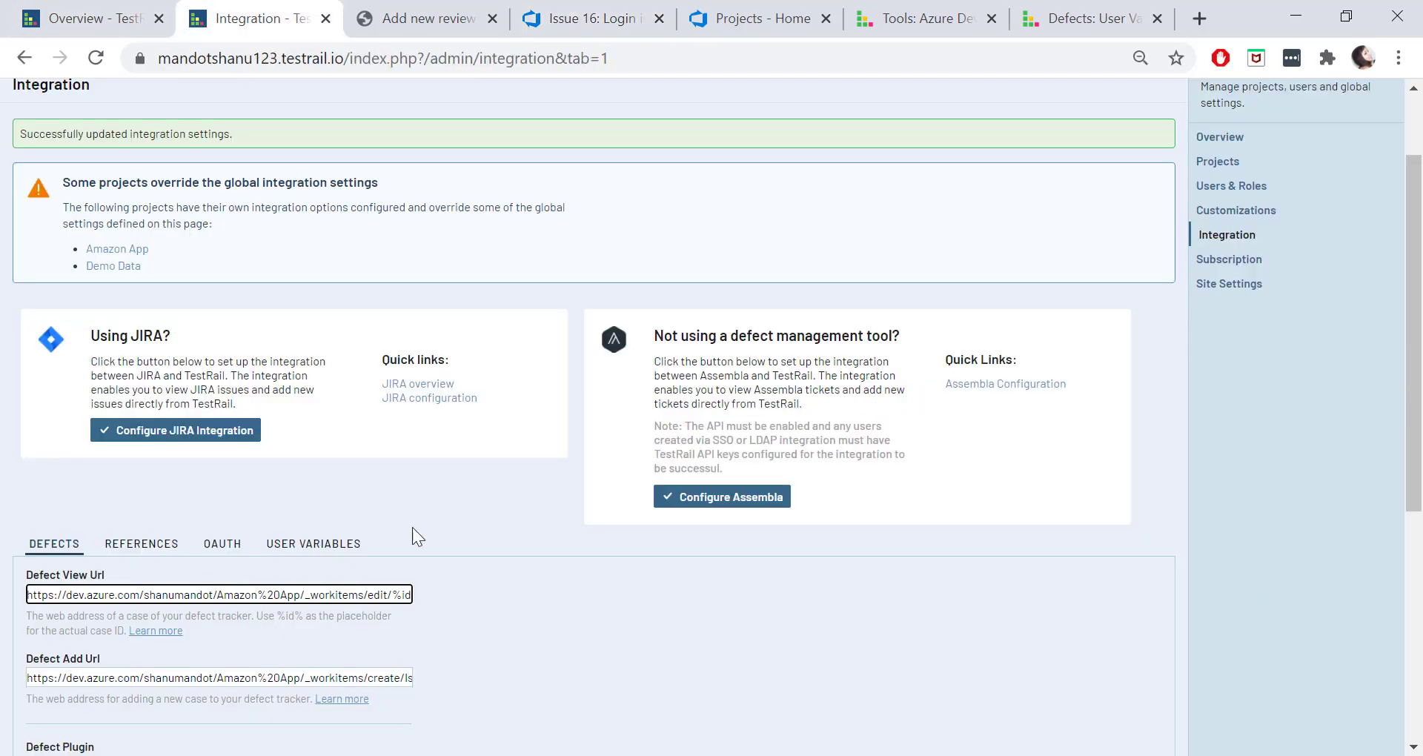
scroll(431, 544, "down", 5)
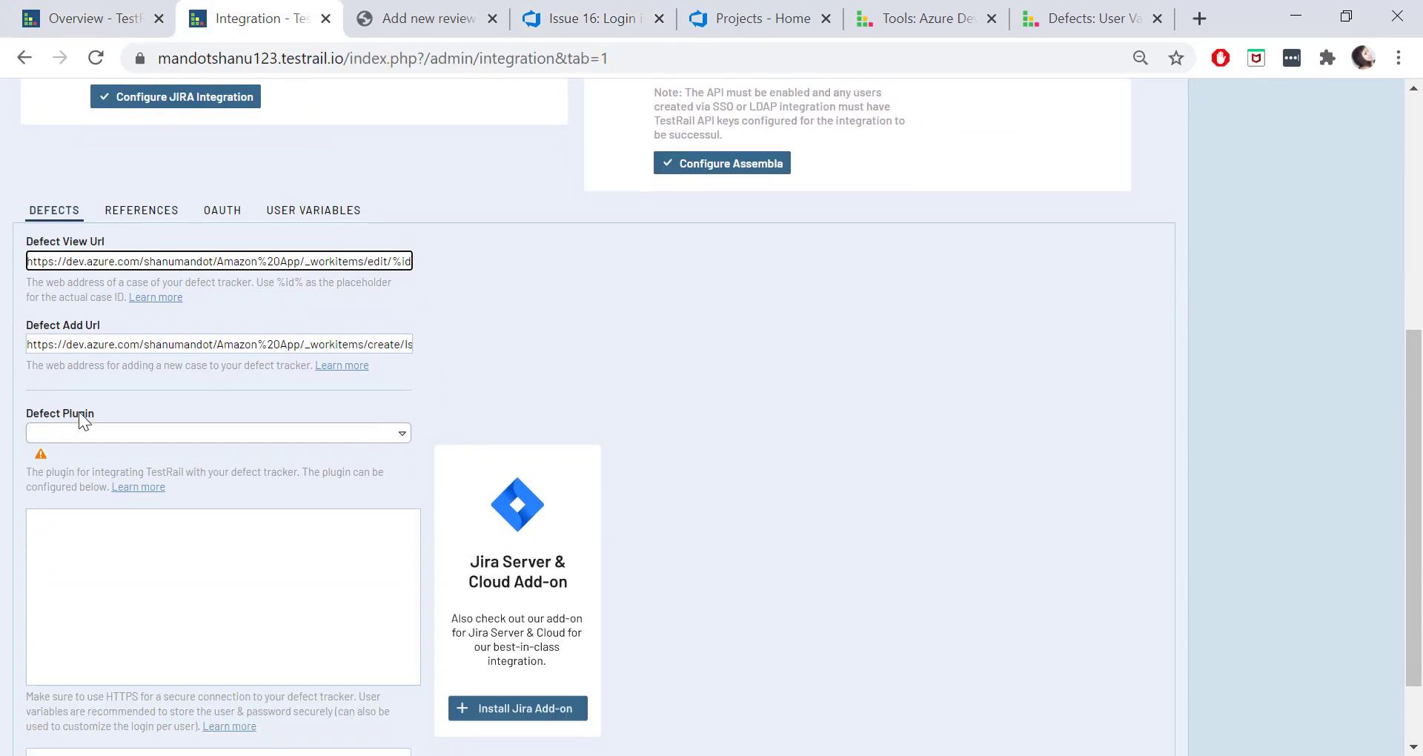
key("Return")
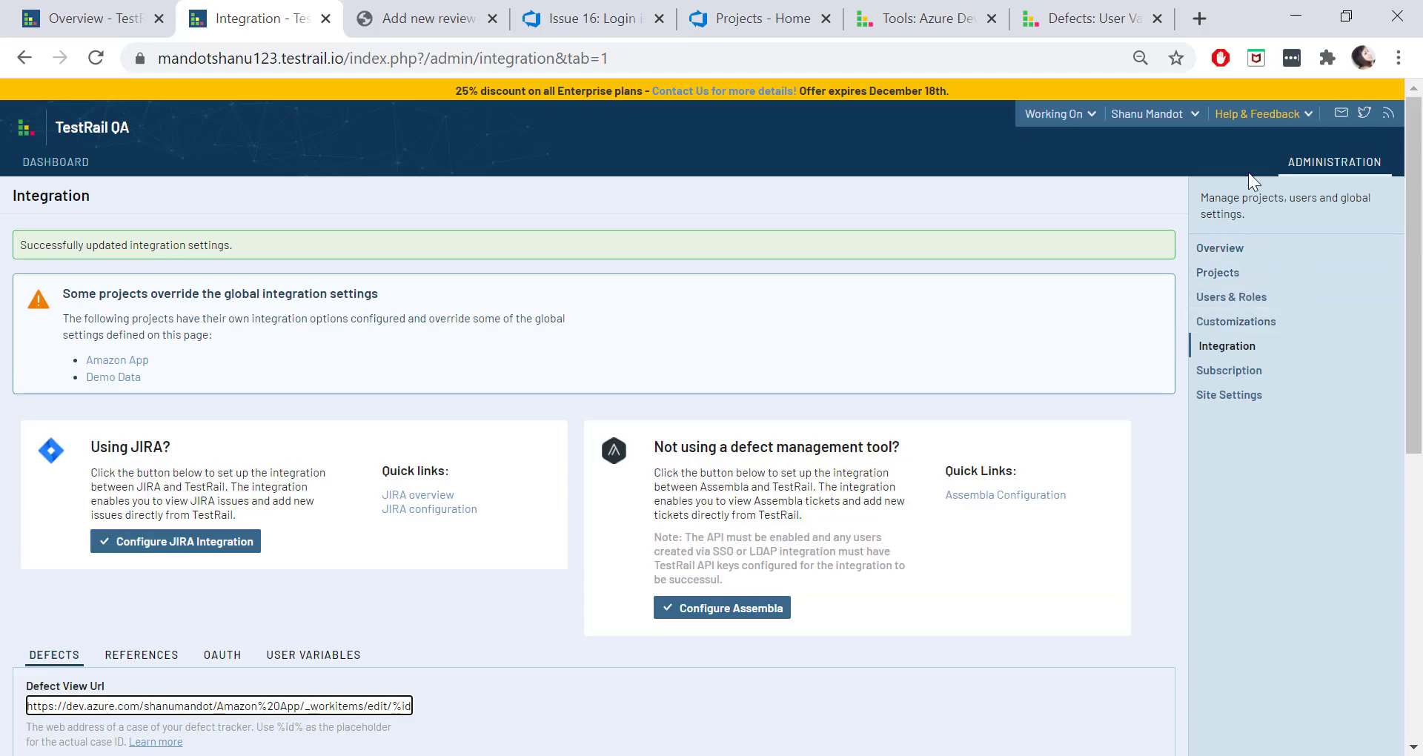
scroll(607, 619, "down", 5)
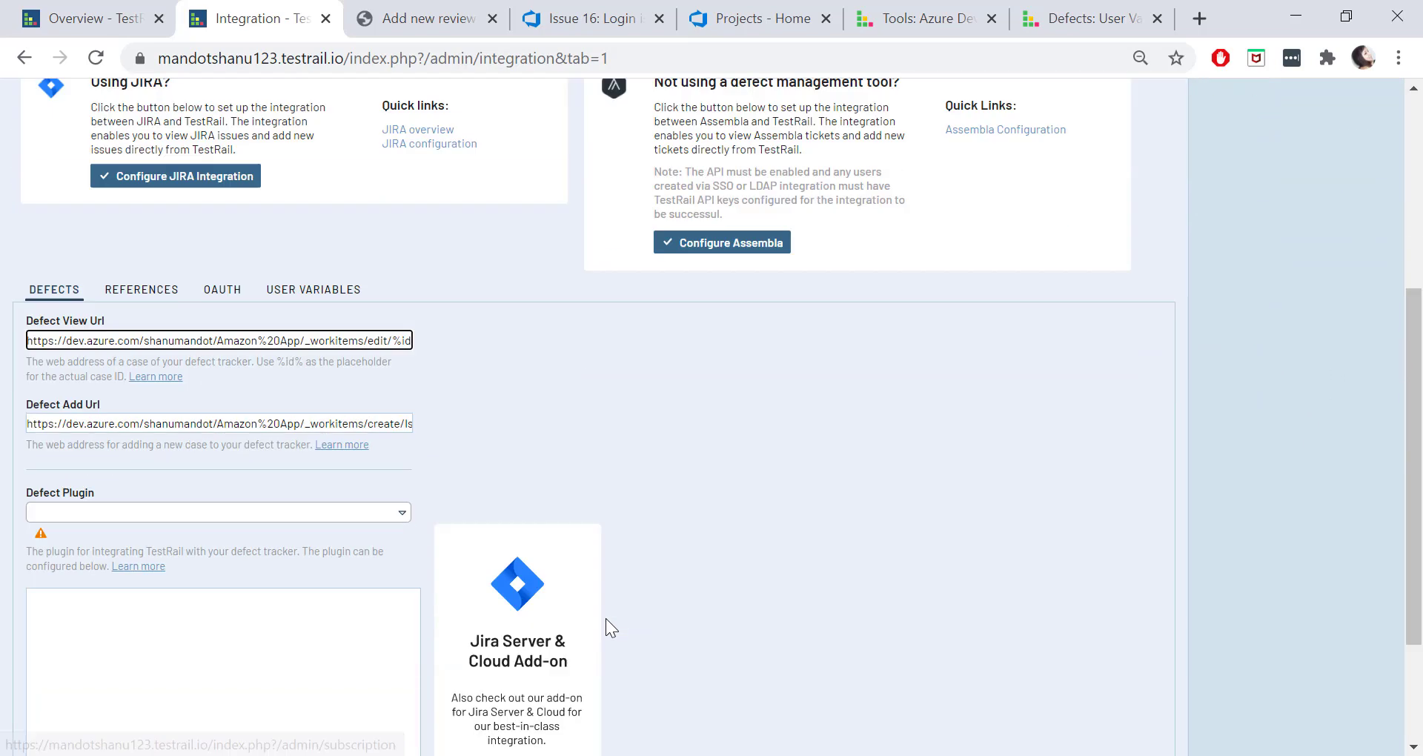
scroll(606, 619, "down", 3)
left_click(399, 335)
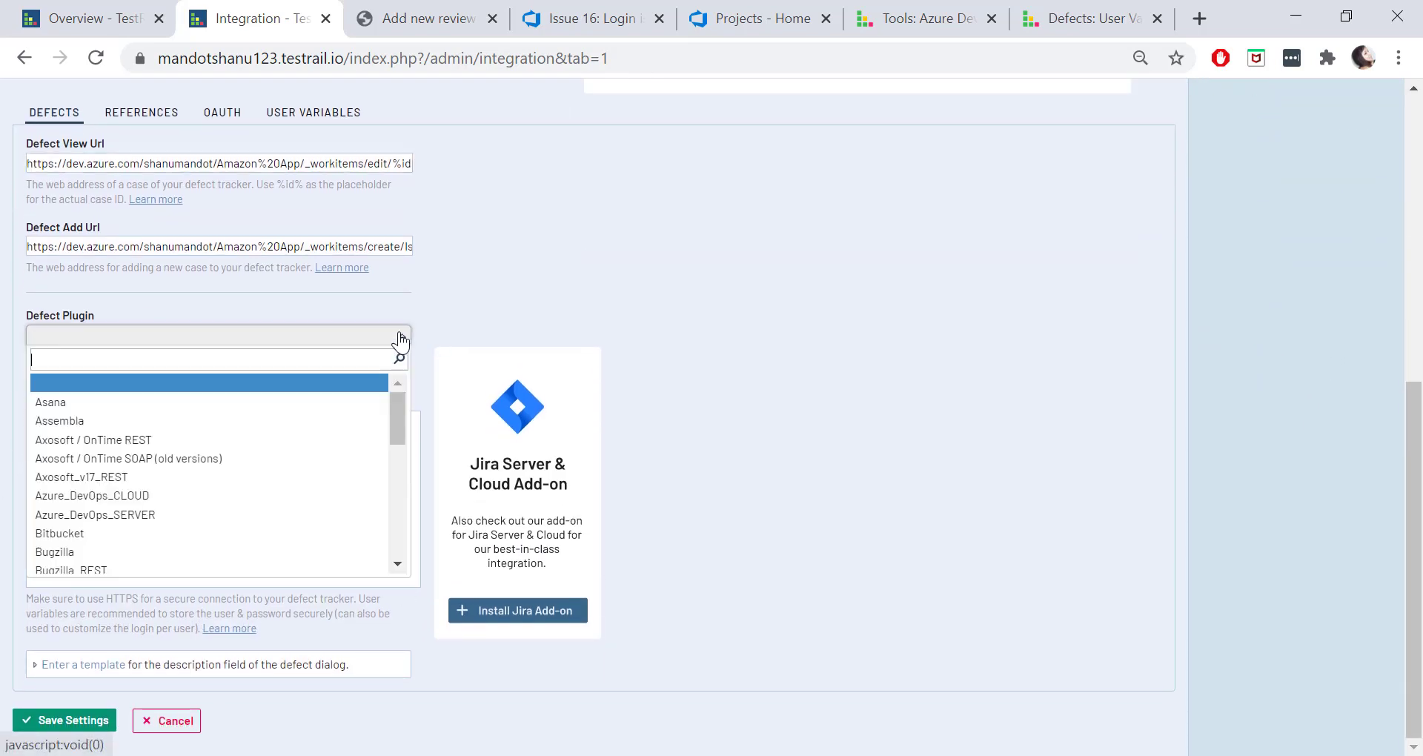
left_click(144, 497)
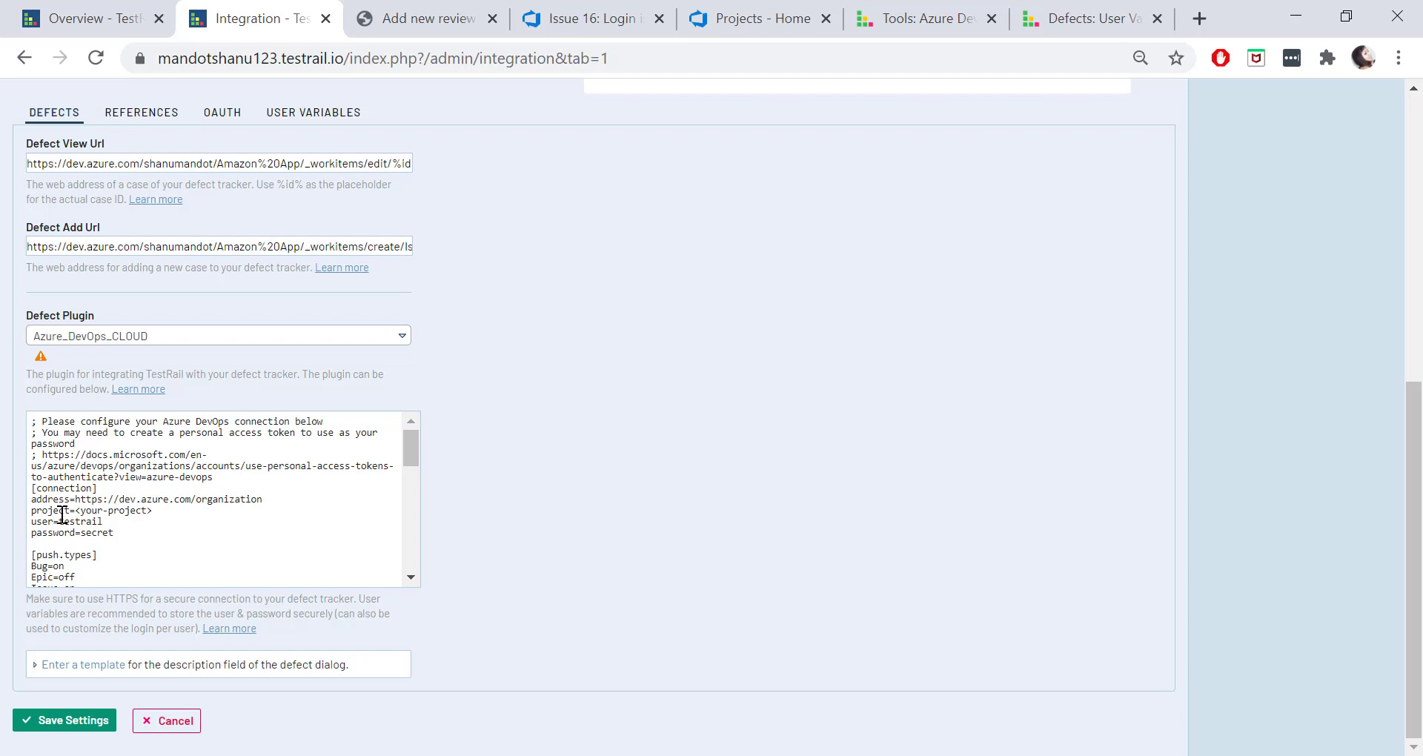
Step: Examine the address, project, user and password lines in the [connection] section of the defect plugin configuration
scroll(226, 420, "down", 2)
scroll(226, 420, "up", 2)
scroll(74, 502, "up", 2)
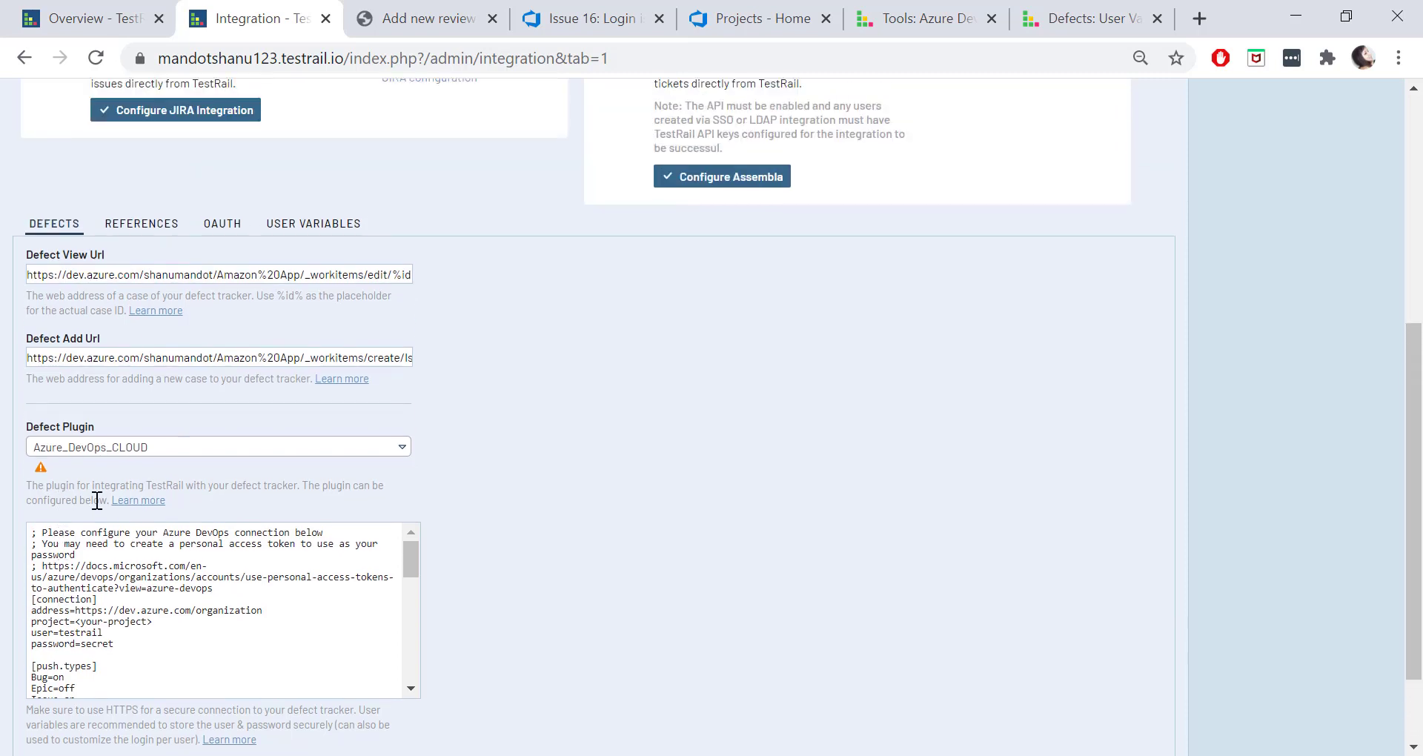
scroll(791, 465, "down", 2)
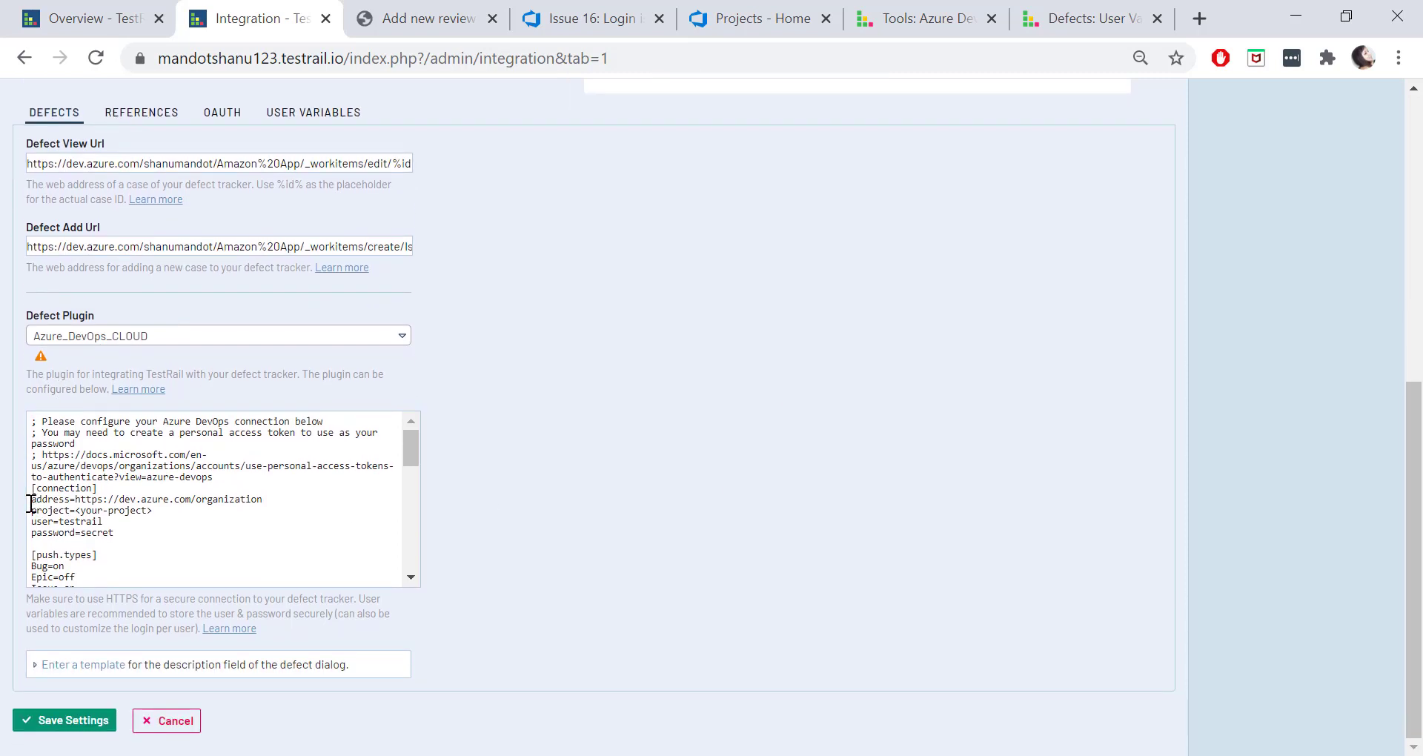
left_click_drag(30, 504, 134, 537)
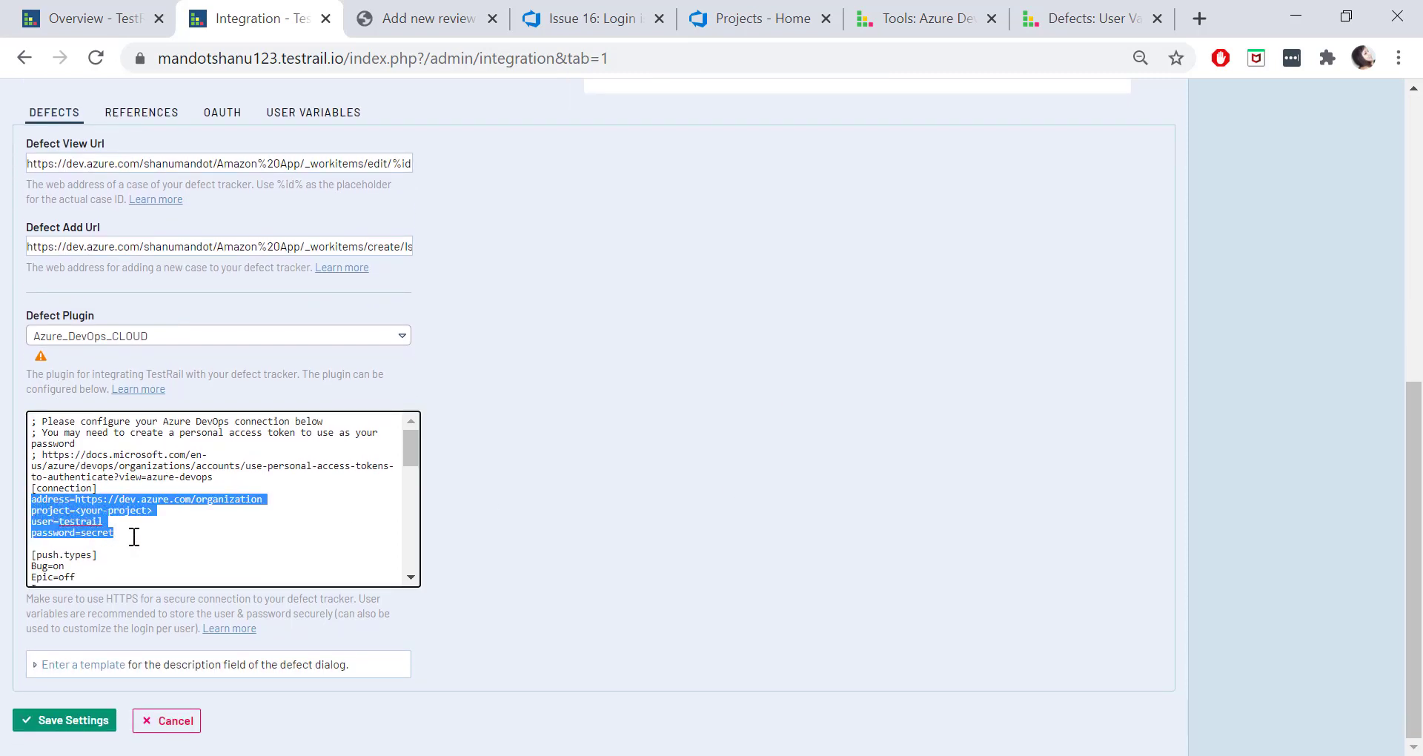
left_click(192, 549)
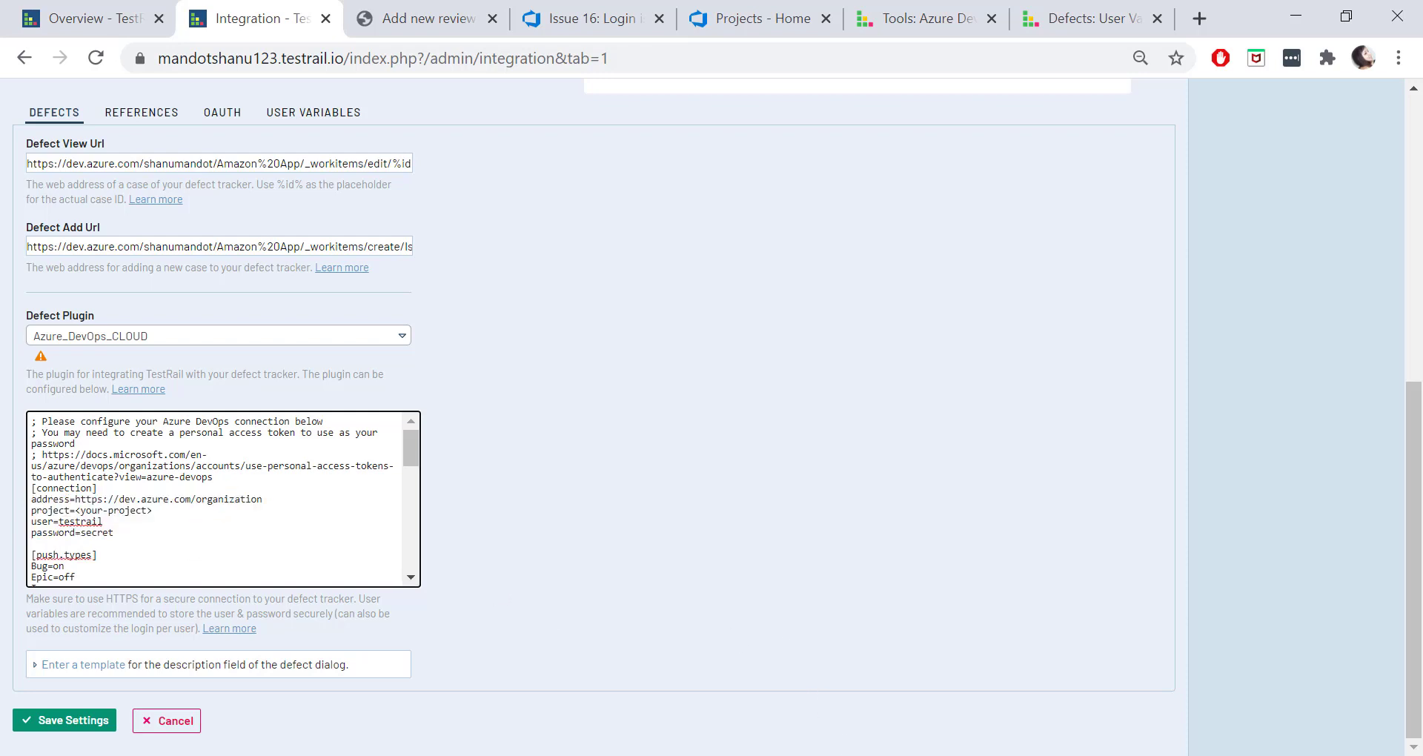
Step: Copy the organization URL from the Notepad connection settings and replace the placeholder address in the TestRail plugin configuration with it
key("alt+Tab")
left_click(893, 404)
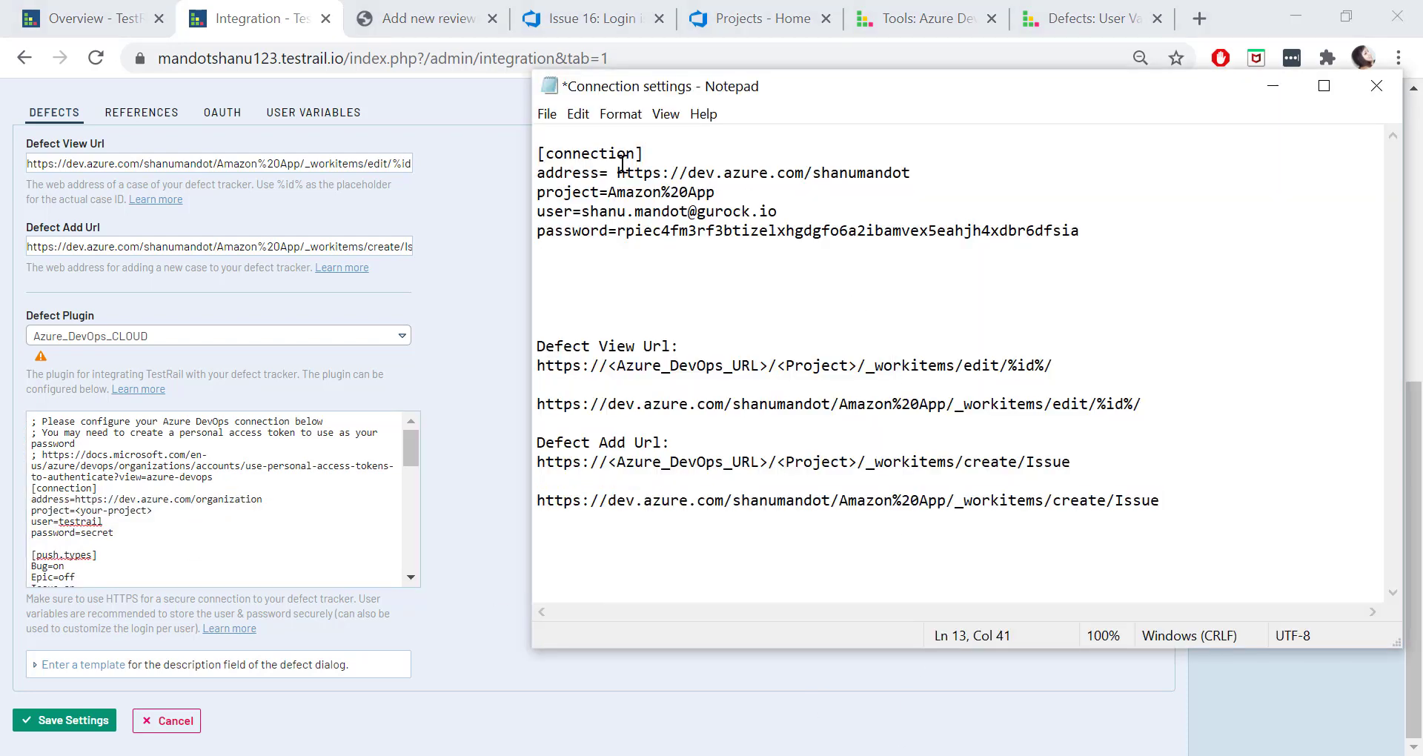
left_click_drag(617, 172, 926, 173)
key("ctrl+c")
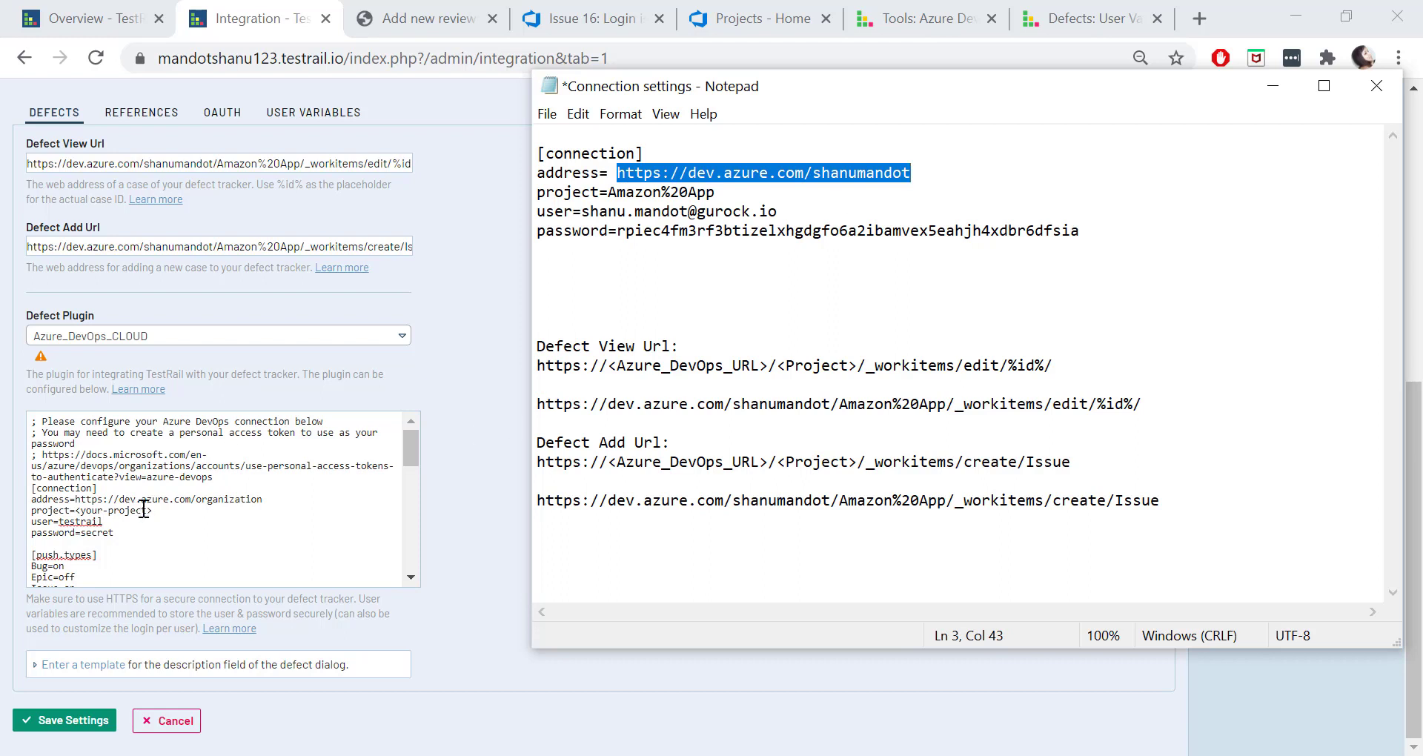
left_click_drag(81, 501, 212, 500)
left_click(109, 505)
left_click_drag(77, 493, 273, 505)
left_click(99, 501)
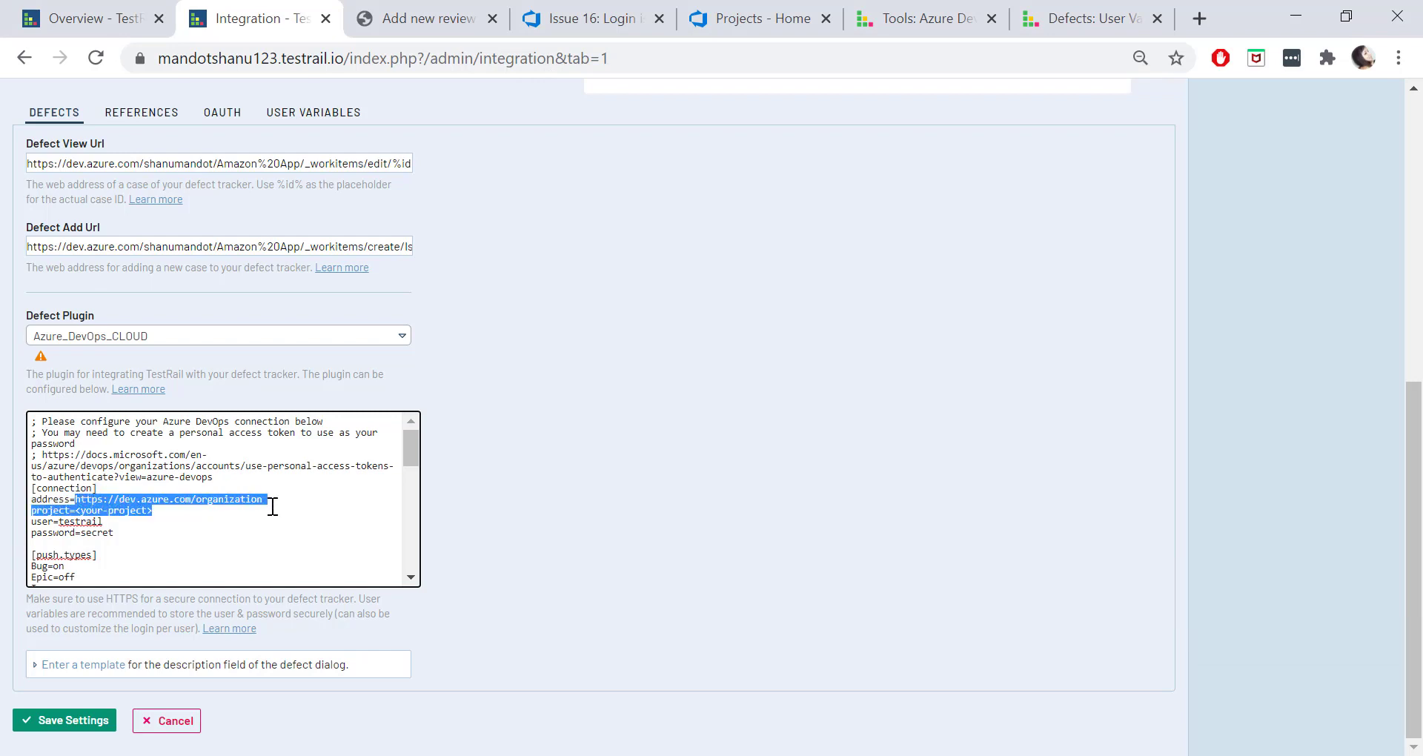
left_click(208, 508)
left_click_drag(76, 501, 270, 499)
key("ctrl+v")
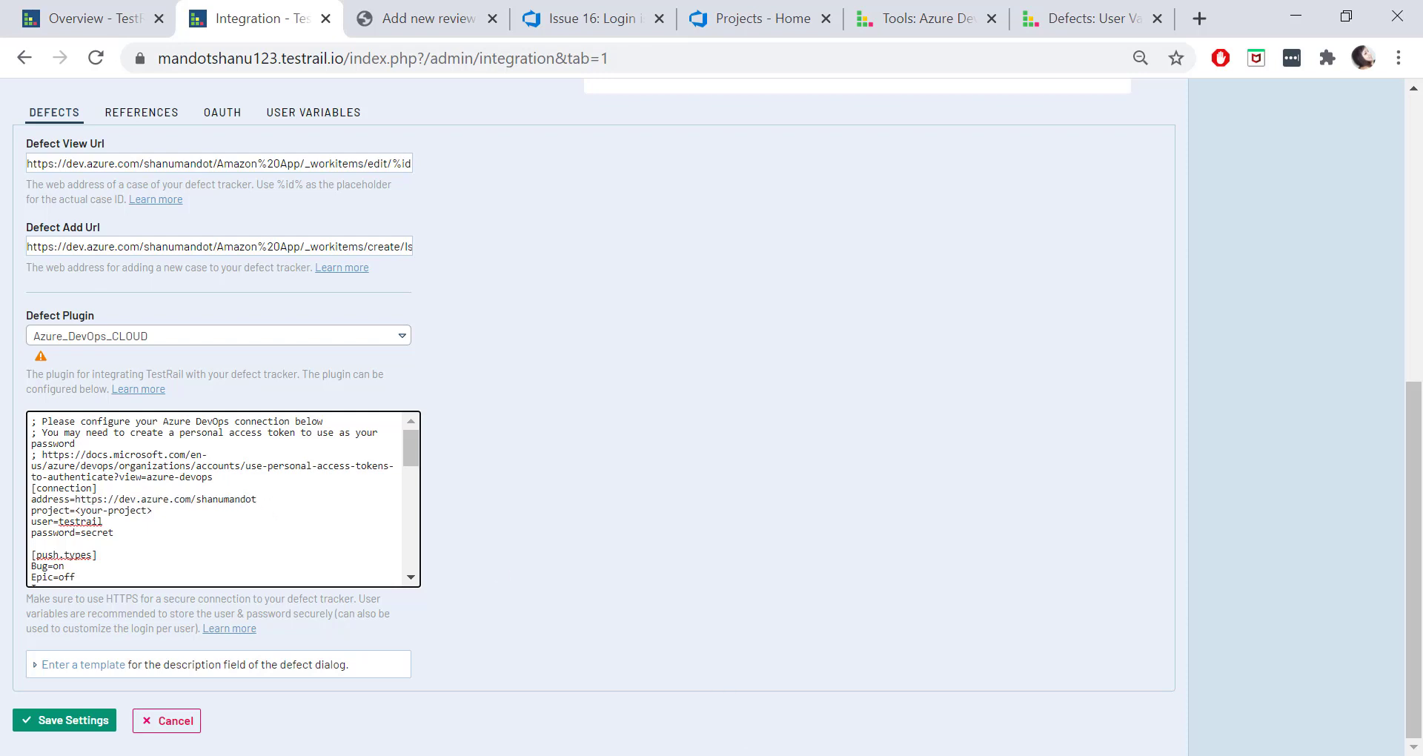
Step: Copy the project name from the Notepad connection settings and set project=Amazon%20App in the TestRail plugin configuration
key("alt+Tab")
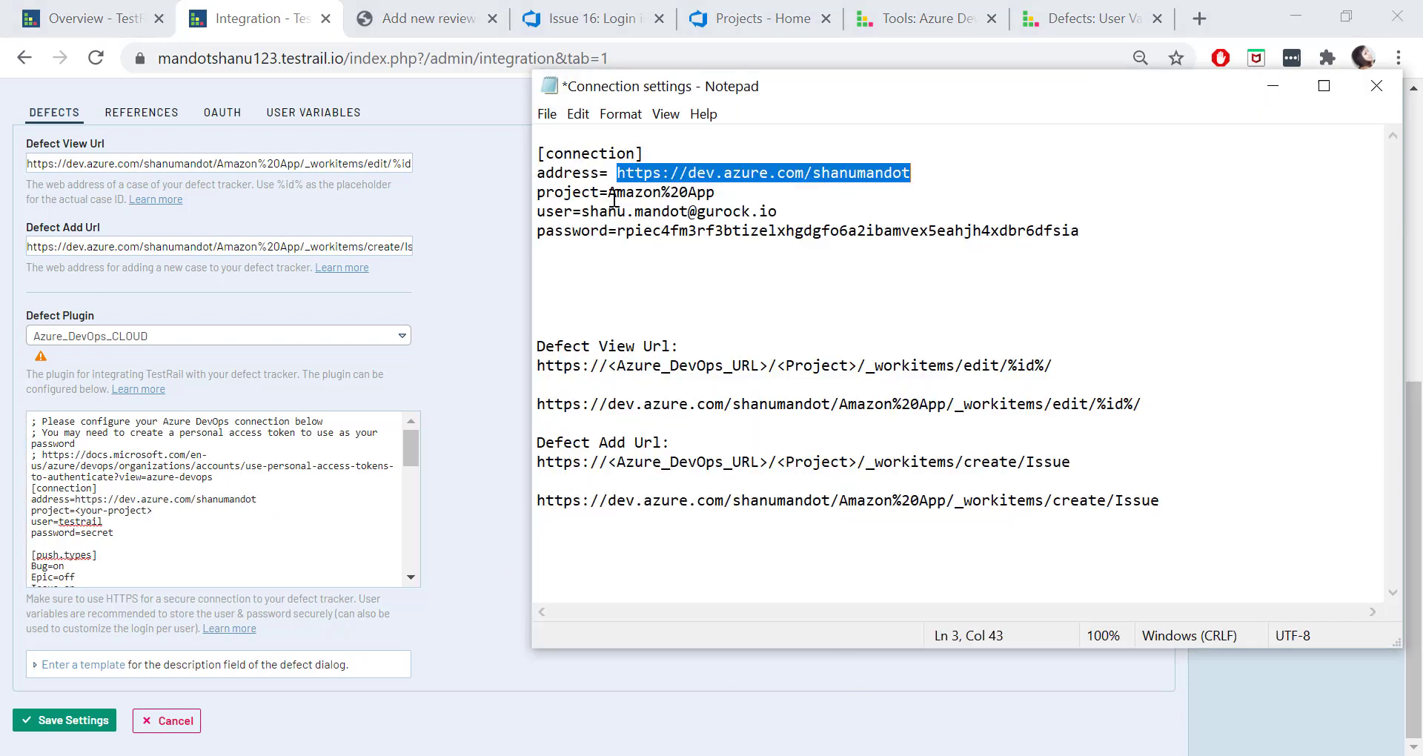
left_click_drag(616, 194, 725, 194)
key("ctrl+c")
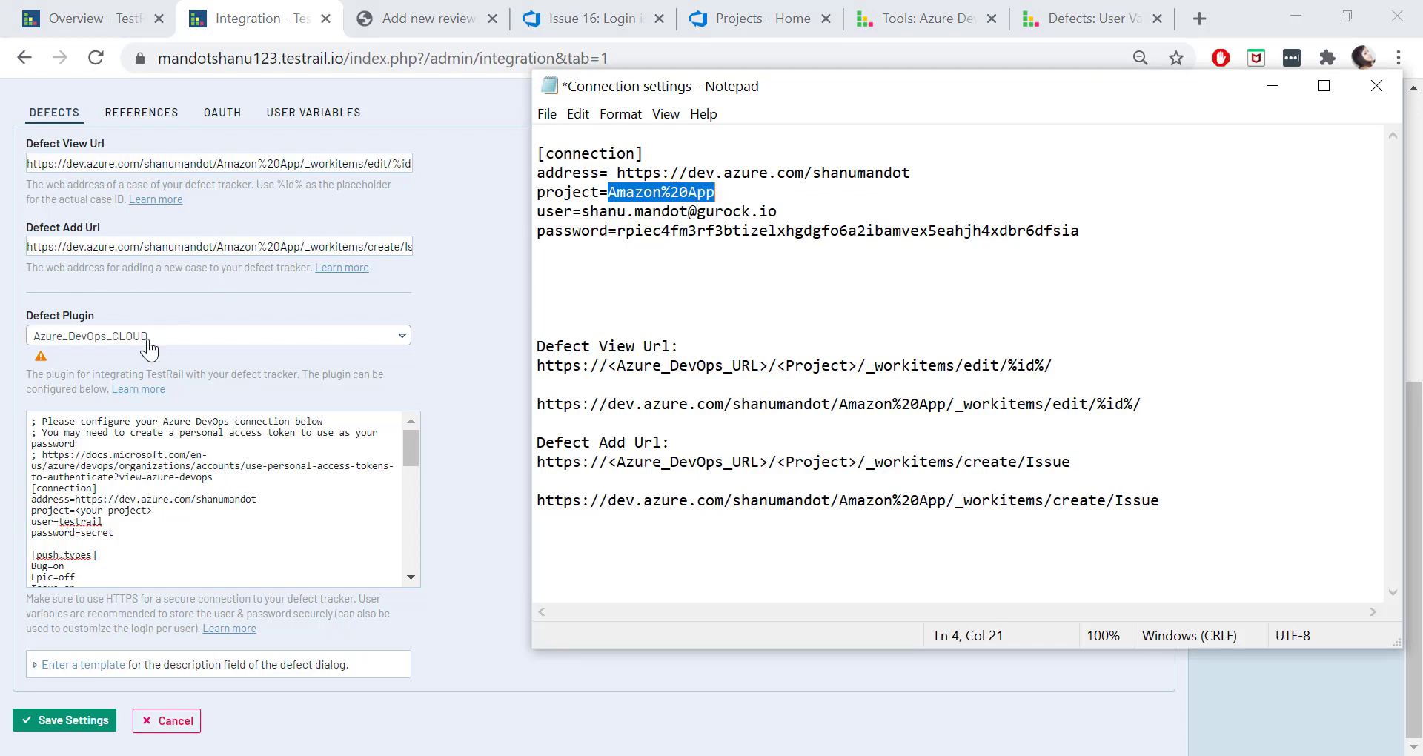
left_click(75, 510)
left_click_drag(75, 510, 163, 512)
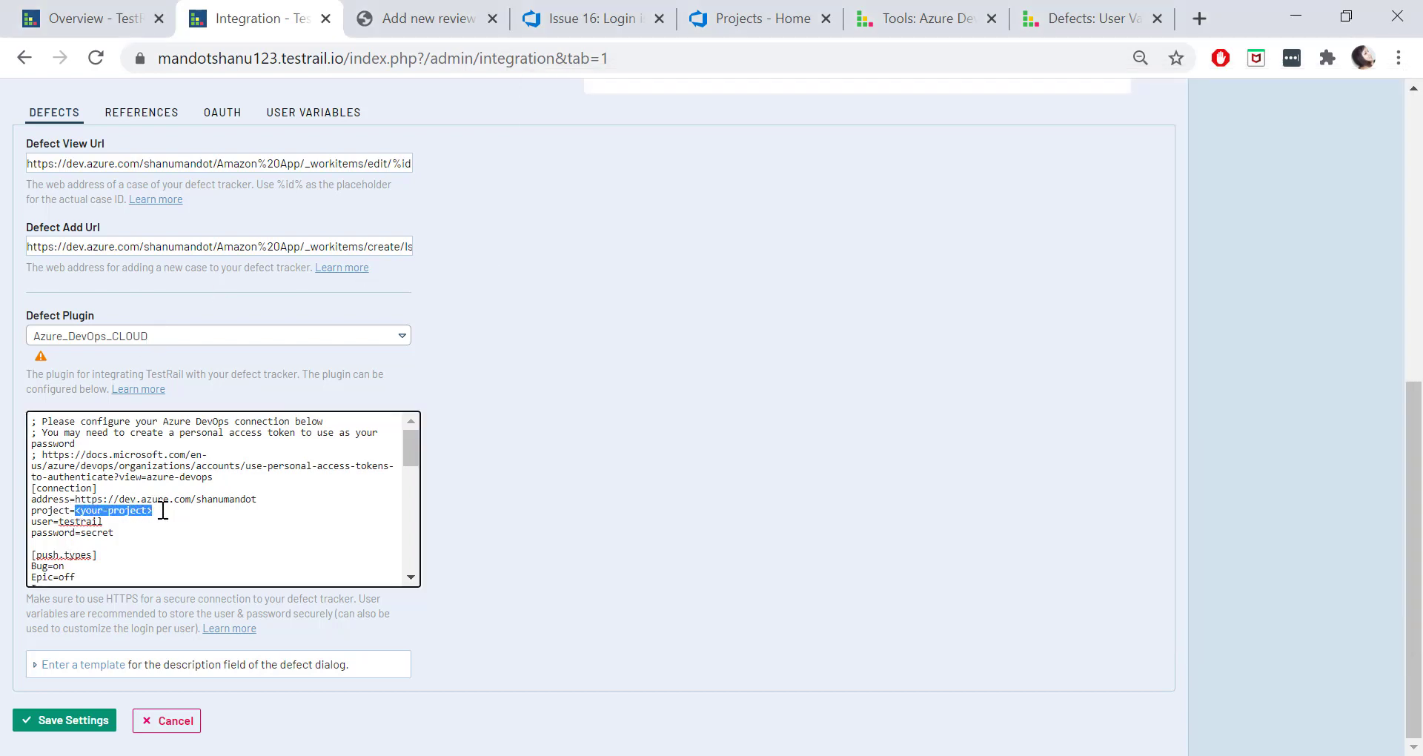
key("ctrl+v")
Step: Copy the user's e-mail from the Notepad connection settings and replace the placeholder user in the TestRail plugin configuration
key("alt+Tab")
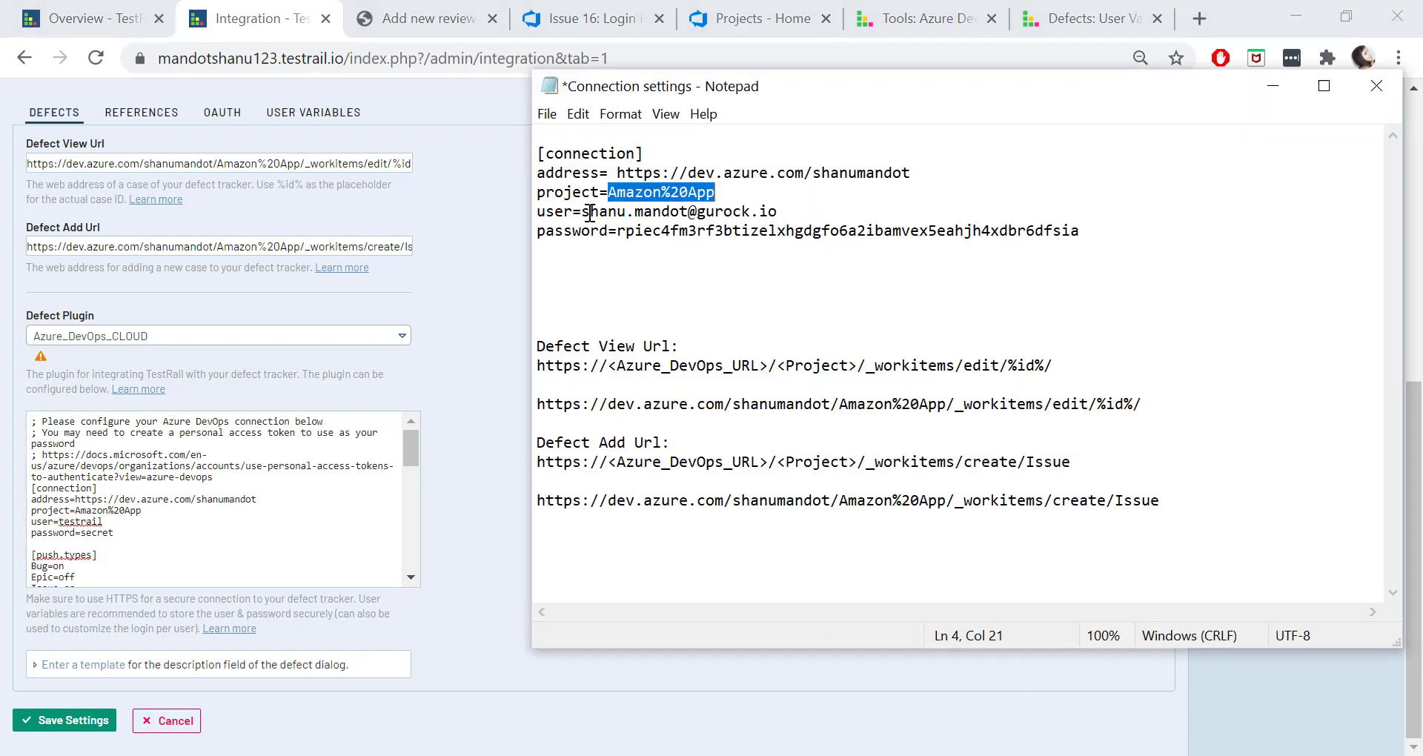
left_click_drag(582, 212, 784, 209)
key("ctrl+c")
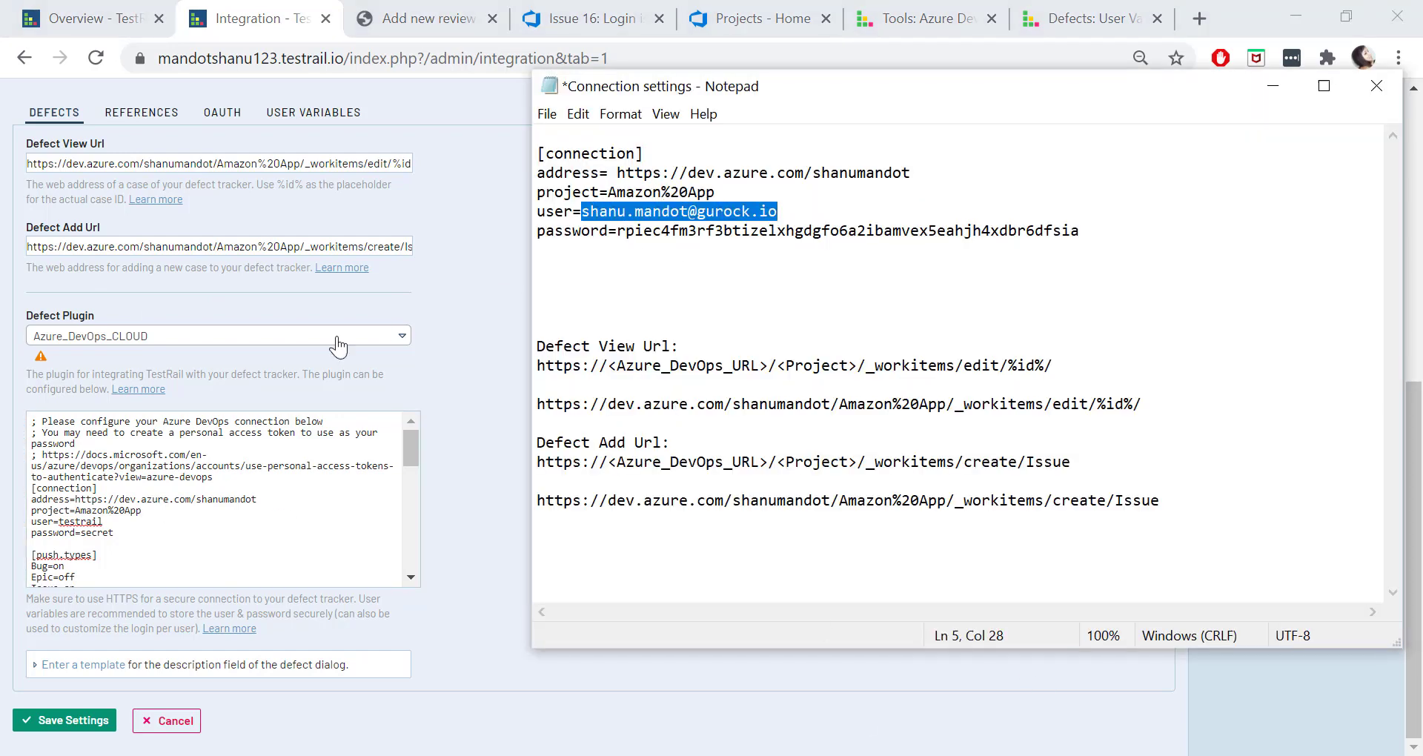
double_click(80, 521)
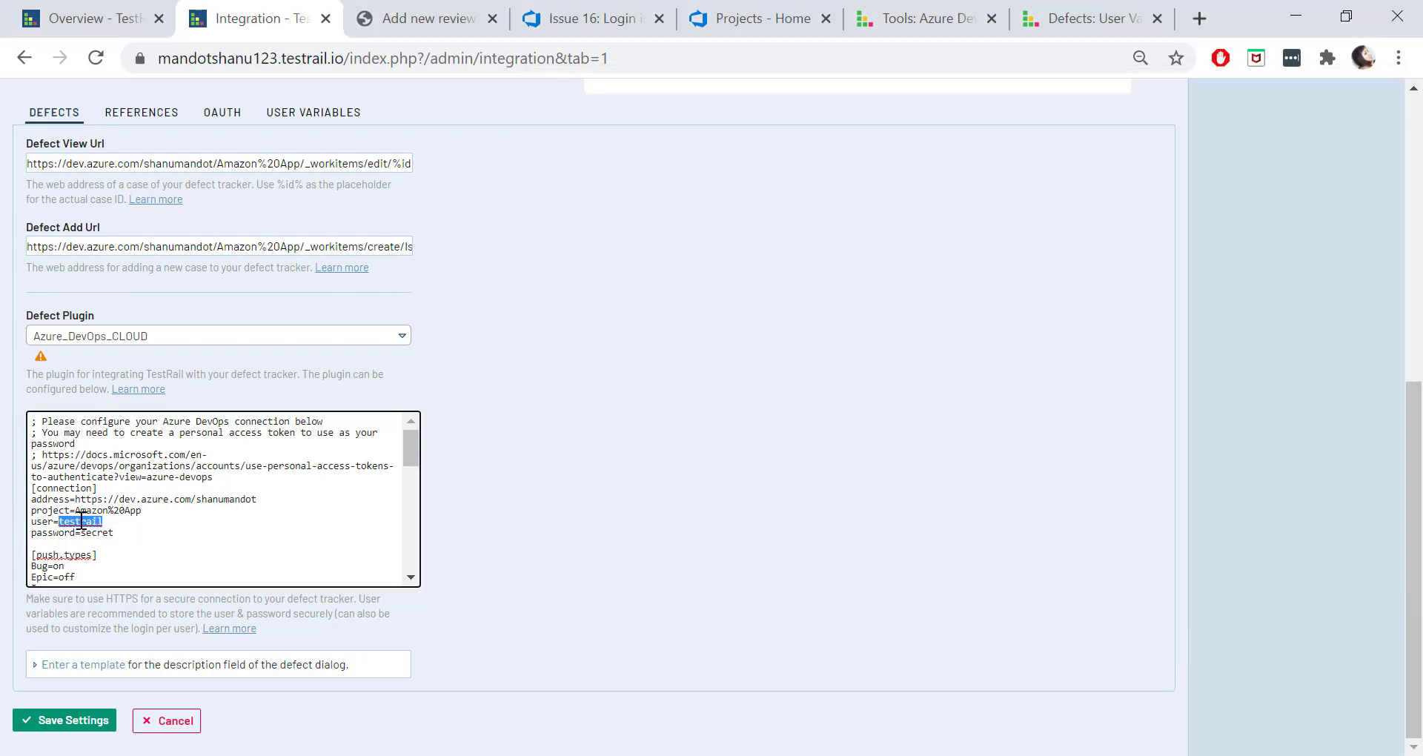
key("ctrl+v")
Step: Copy the personal access token from the Notepad connection settings and enter it as the password in the TestRail plugin configuration
key("alt+Tab")
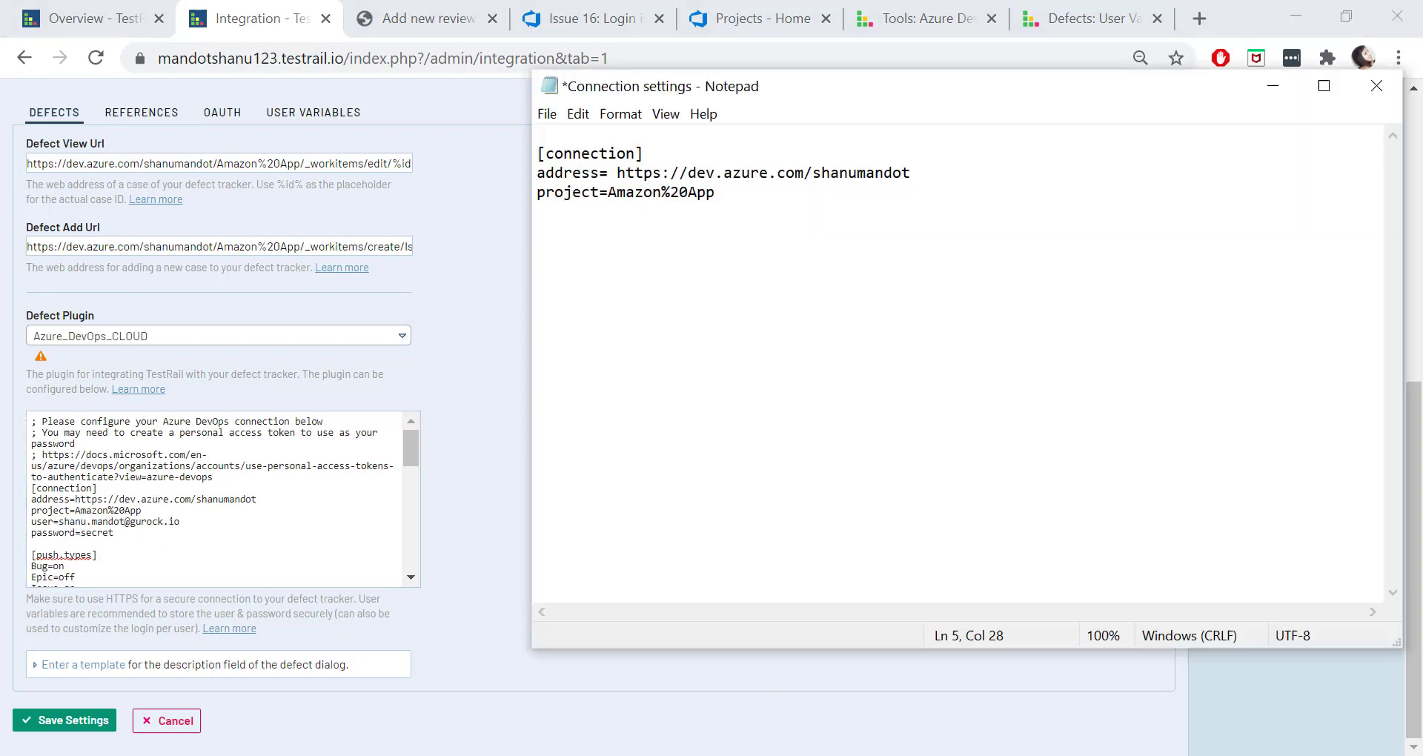
left_click_drag(619, 232, 1161, 226)
key("ctrl+c")
double_click(96, 532)
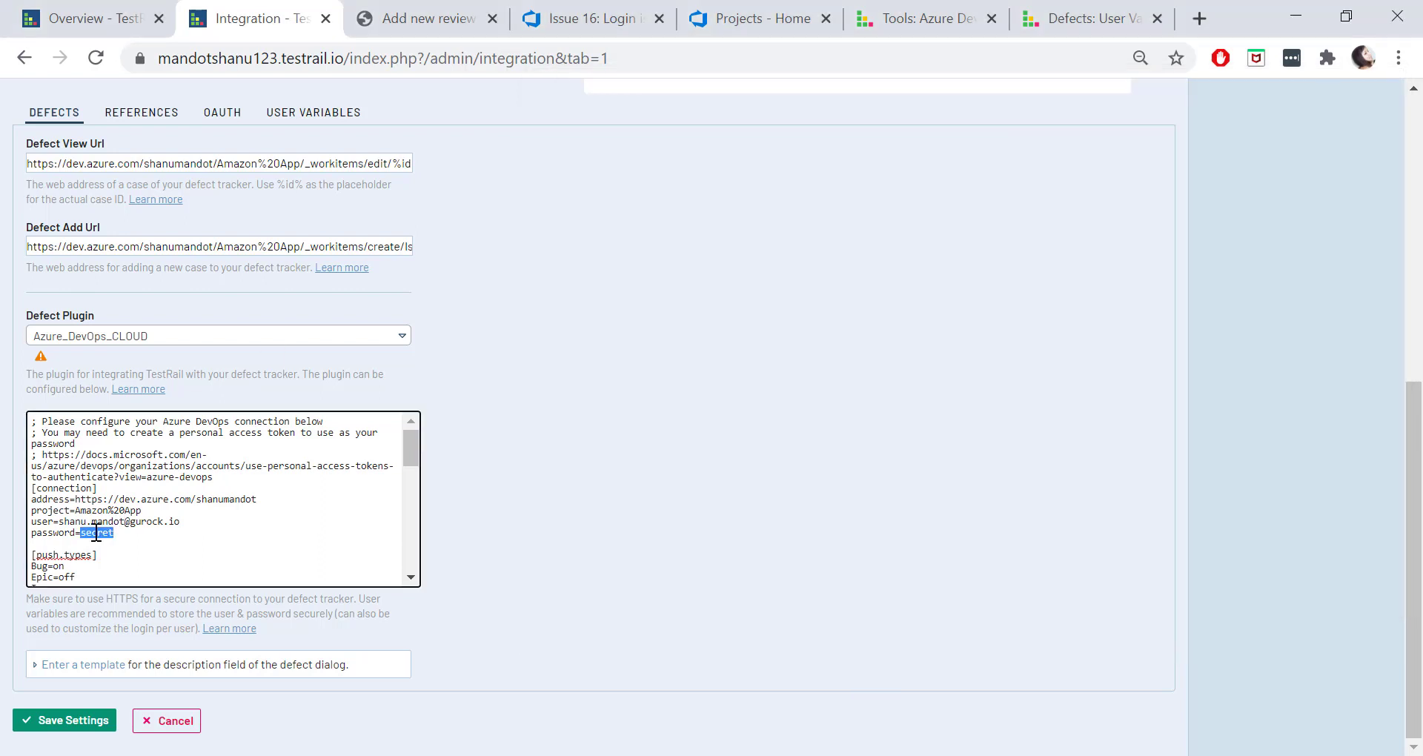
key("ctrl+v")
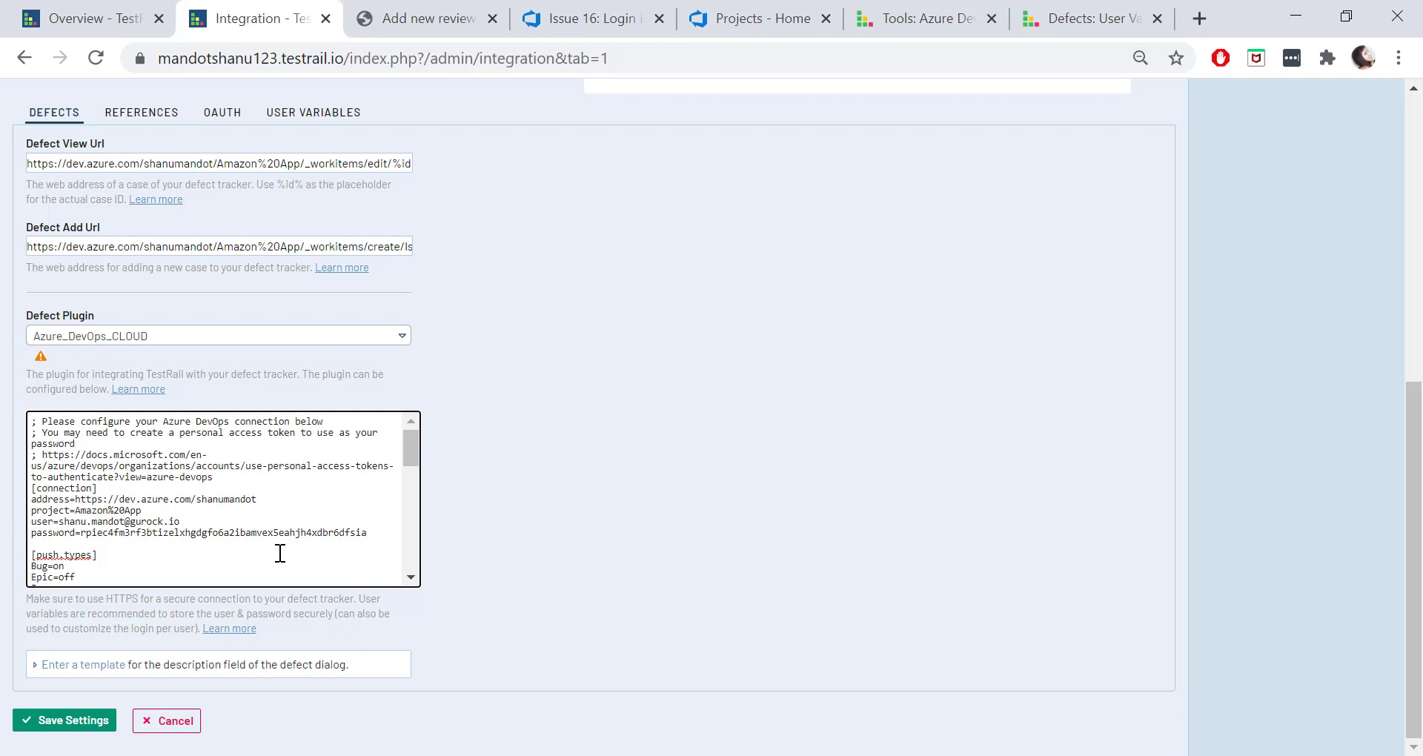
Step: Check the "Defects: User Variables" documentation page, return to the TestRail integration page and save its settings
left_click(1057, 18)
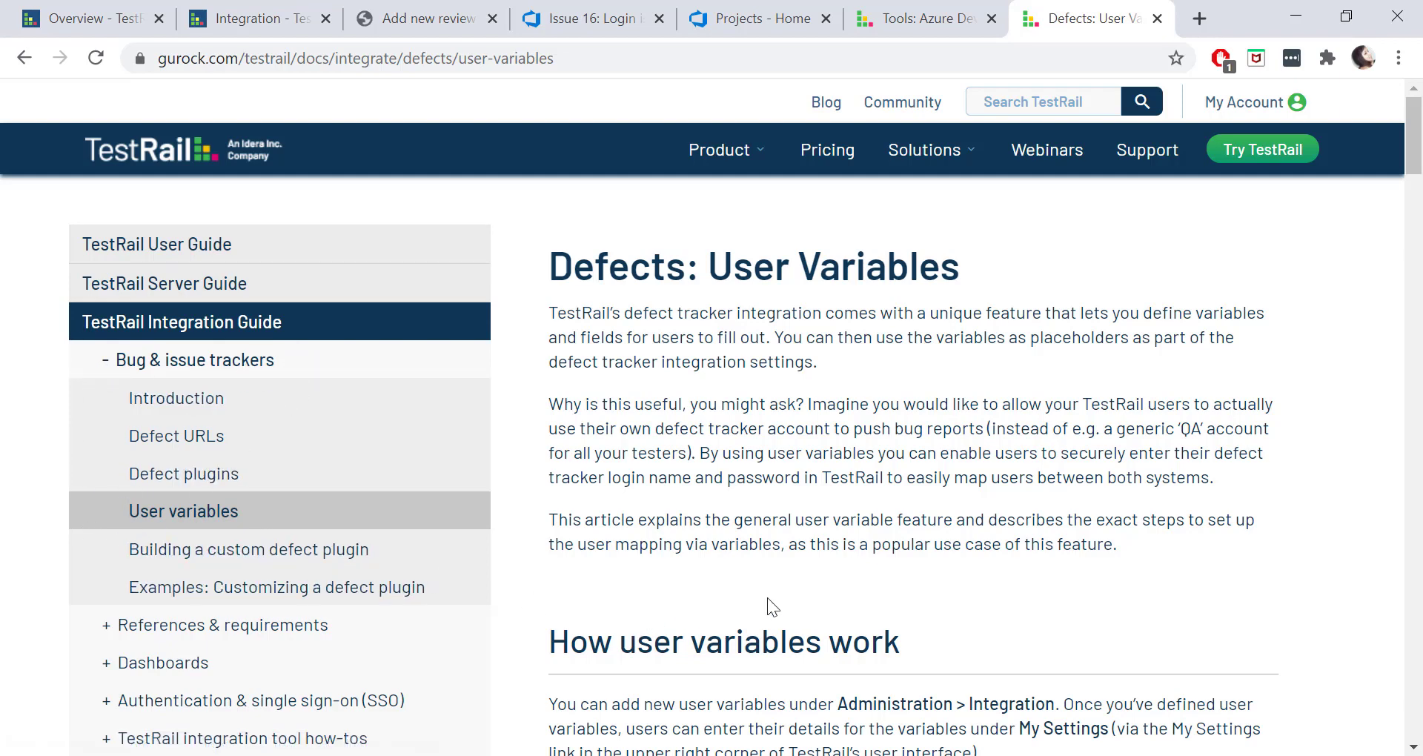
left_click(238, 9)
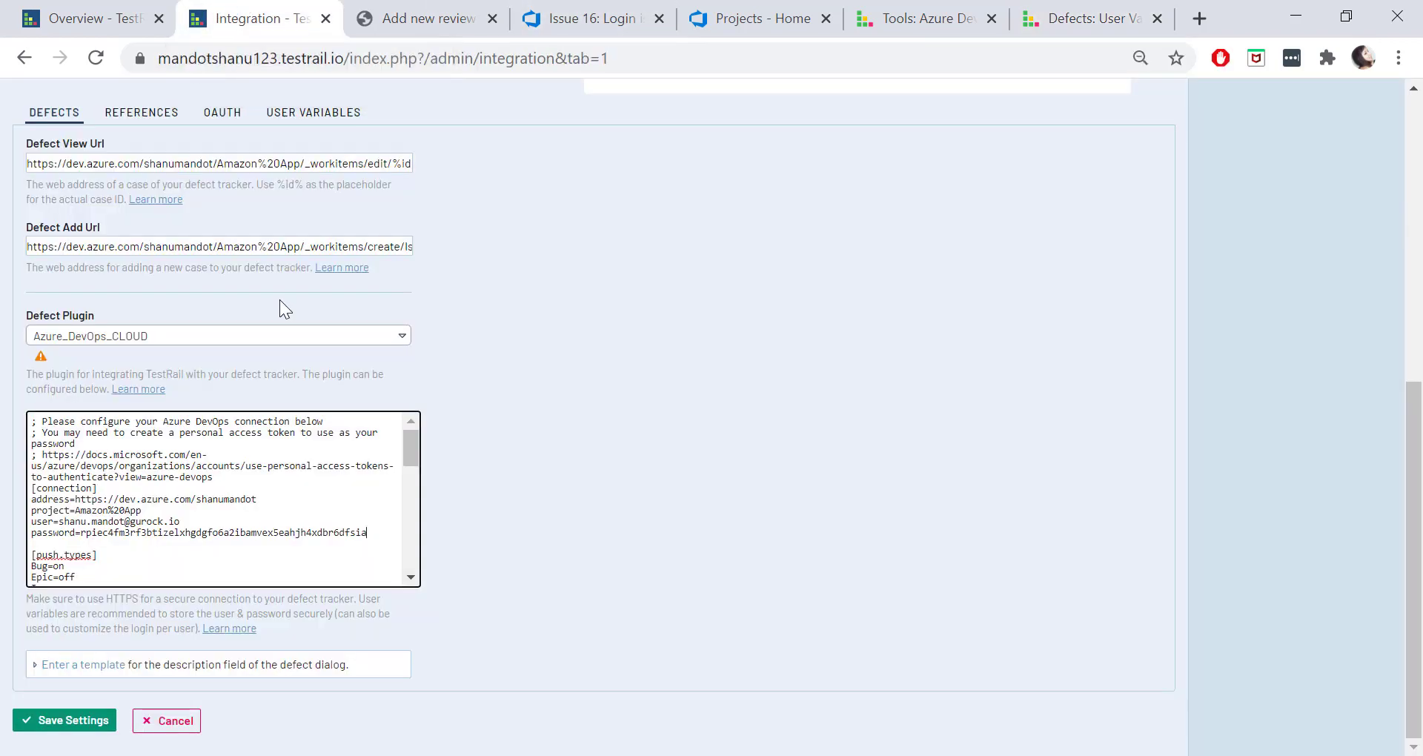
left_click(49, 726)
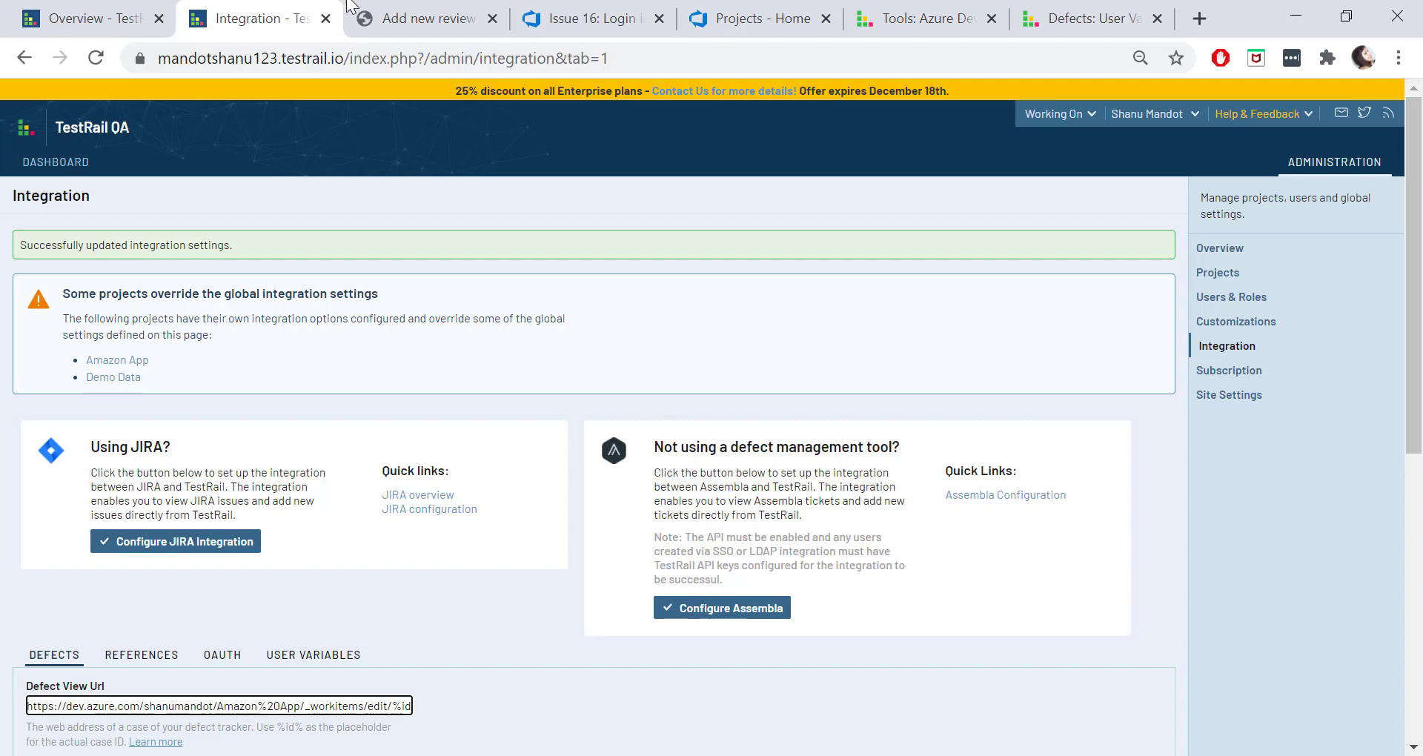
Step: Reload the "Add new review data point (including note)" test page and check its Defects options for Push New Defect
left_click(379, 10)
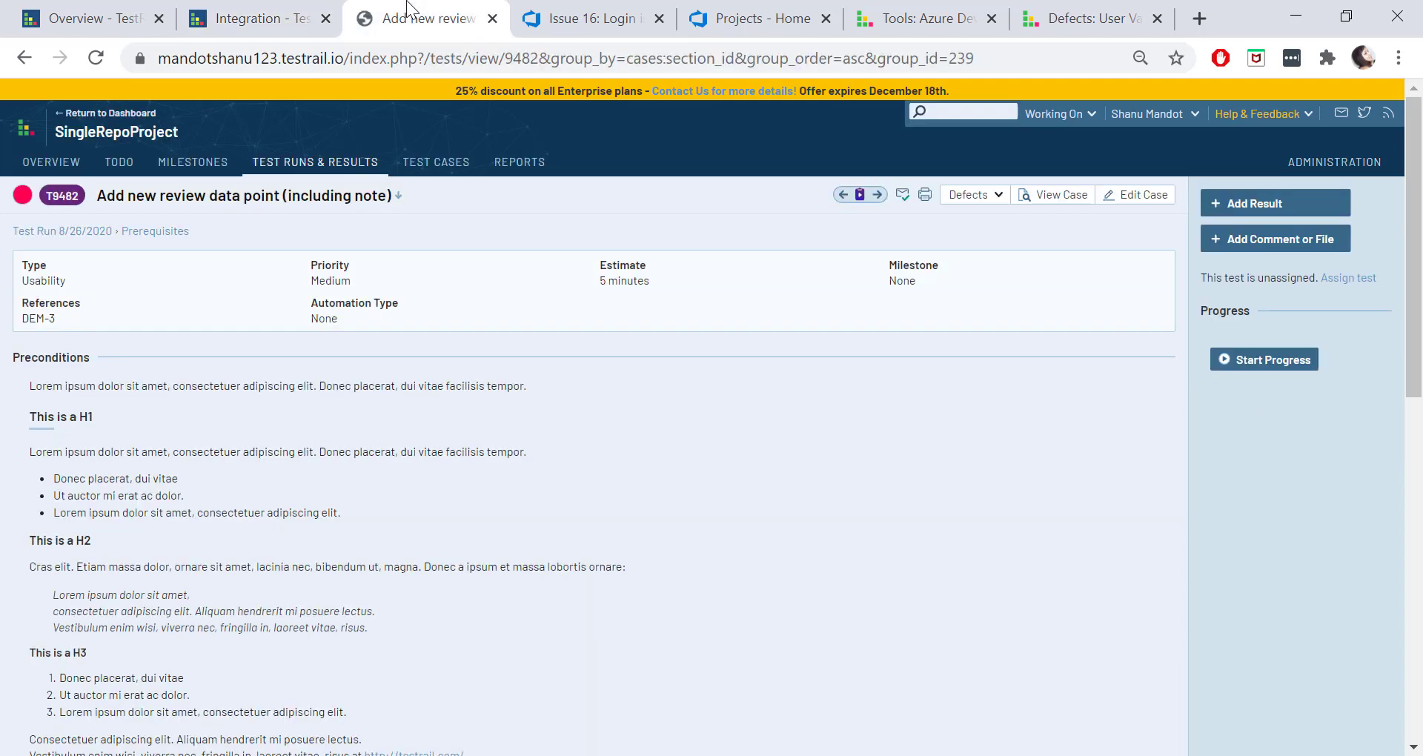
left_click(94, 63)
left_click(998, 197)
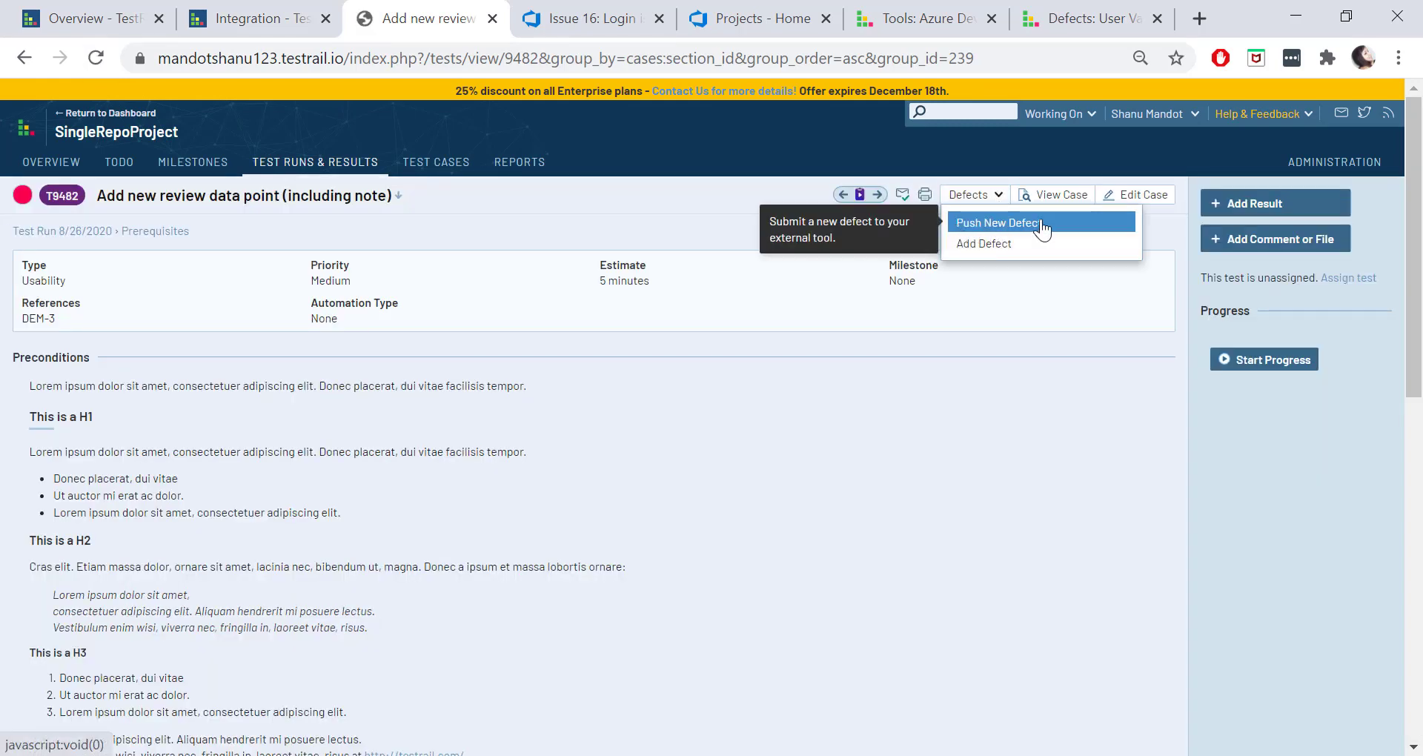
Step: Open the test's Add Result form and start pushing a new defect from its Defects field
scroll(425, 435, "down", 7)
scroll(426, 436, "down", 3)
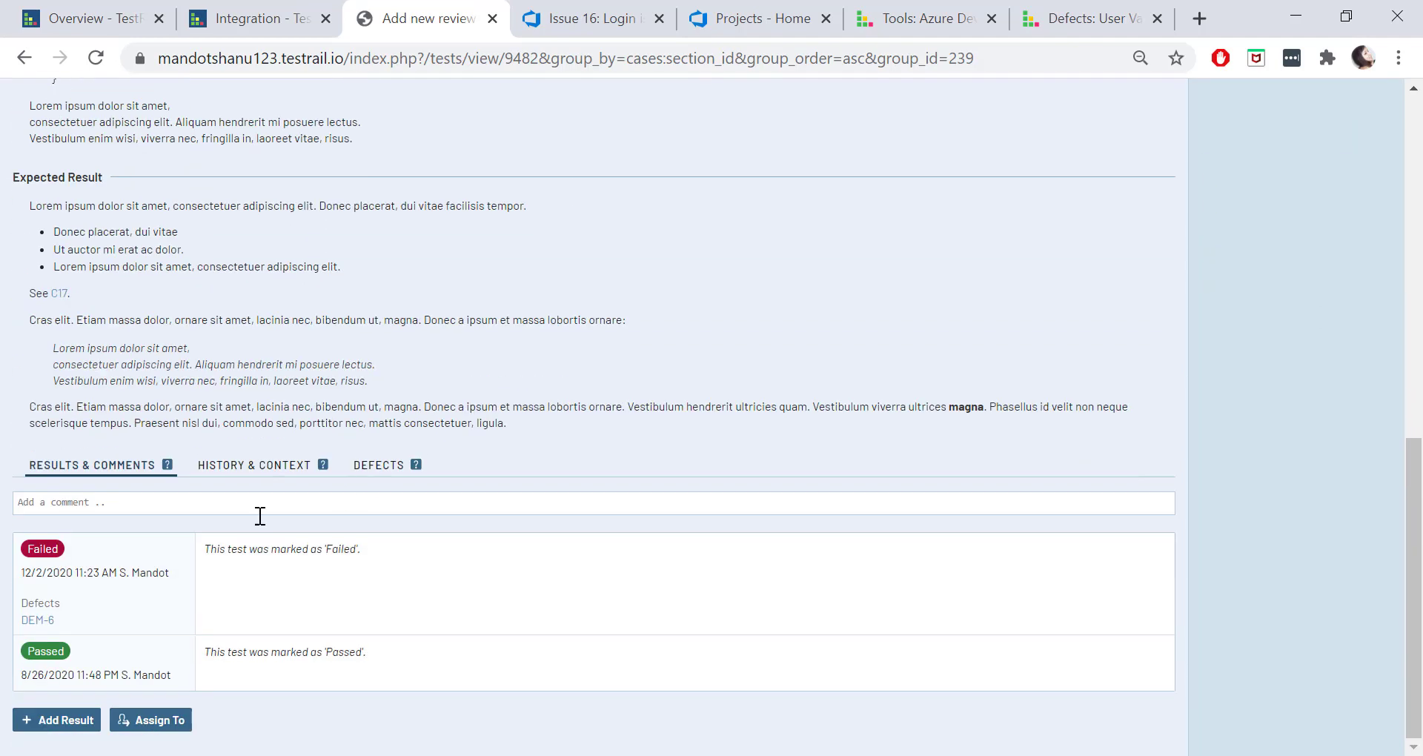
left_click(41, 723)
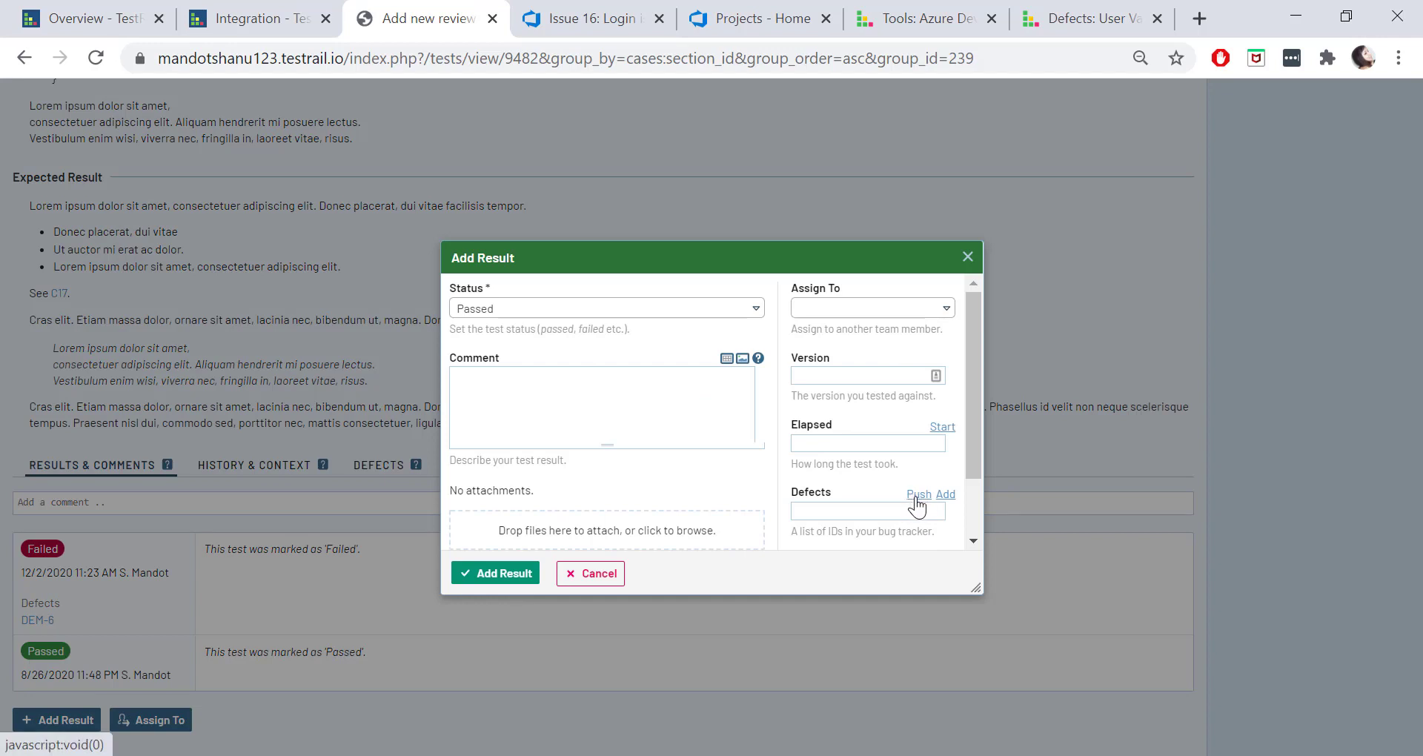
left_click(917, 495)
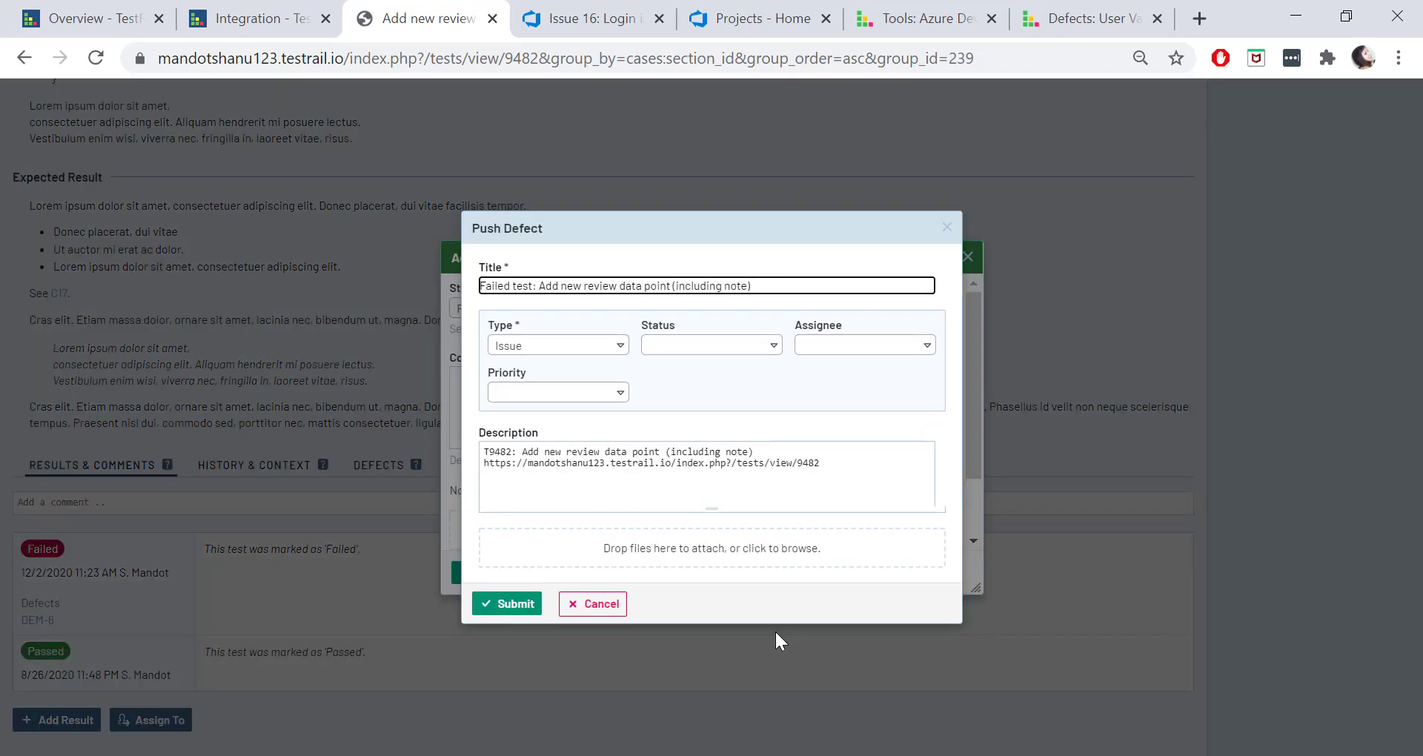
Step: Keep the defect type as Issue, set its status to To Do, and submit the defect
left_click(545, 347)
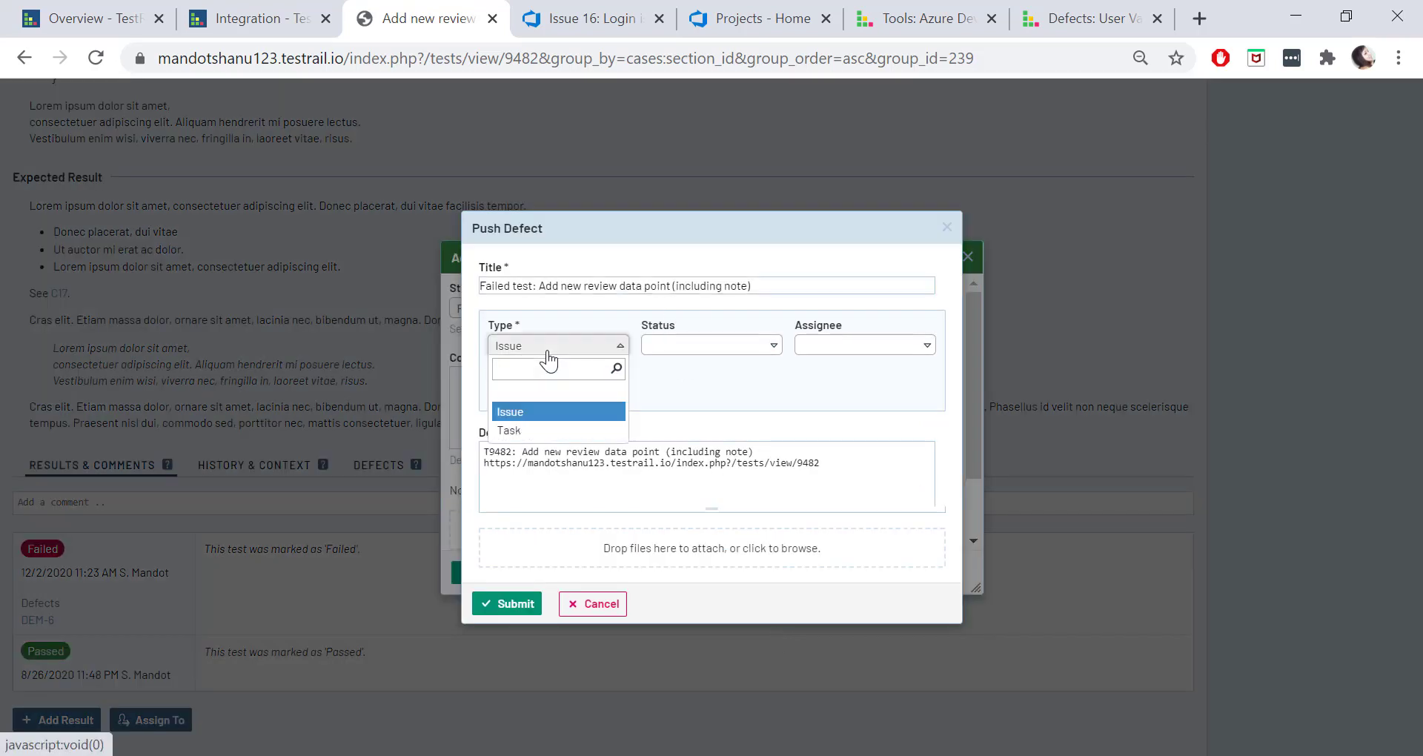
left_click(547, 349)
left_click(731, 348)
left_click(693, 412)
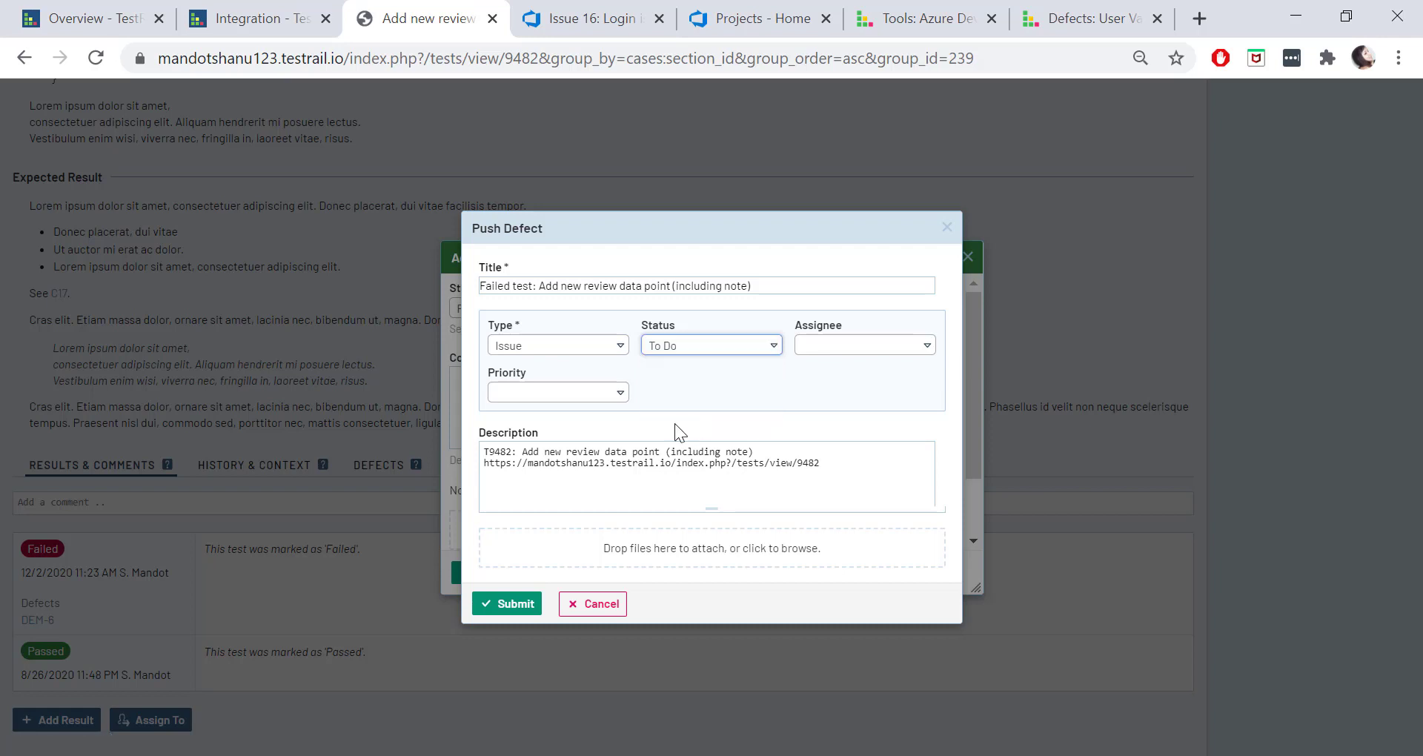
left_click(507, 605)
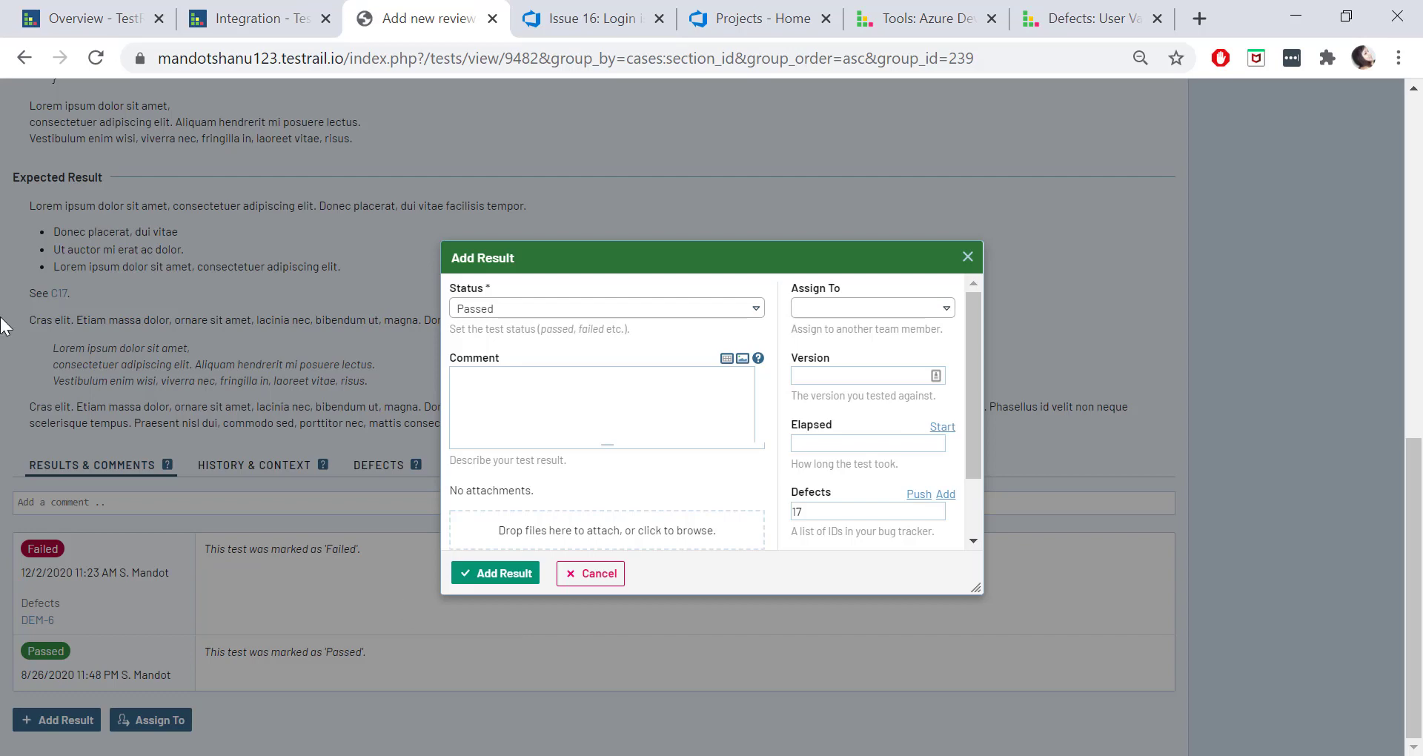
Step: Switch to Azure DevOps and open the refreshed Work items list to check the pushed issue, and return to the TestRail integration settings
left_click(569, 9)
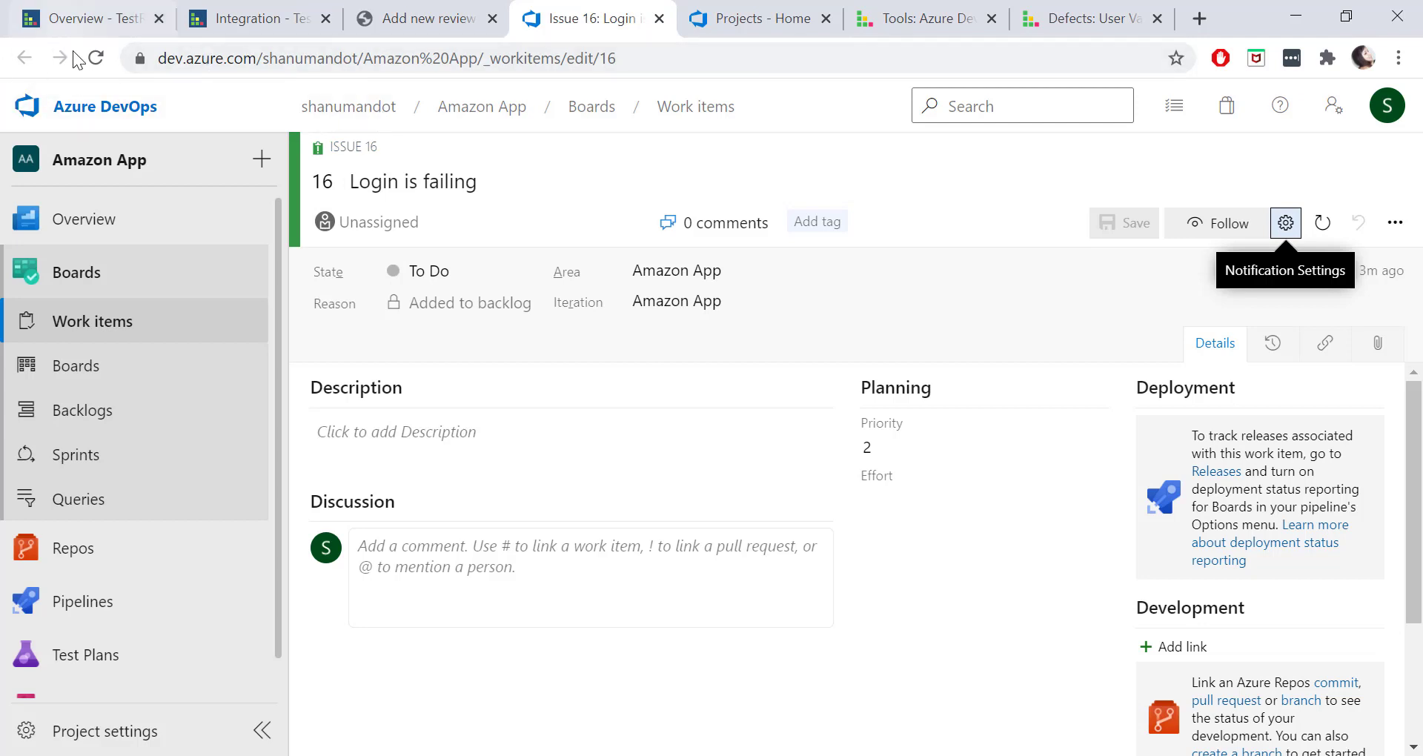
left_click(95, 63)
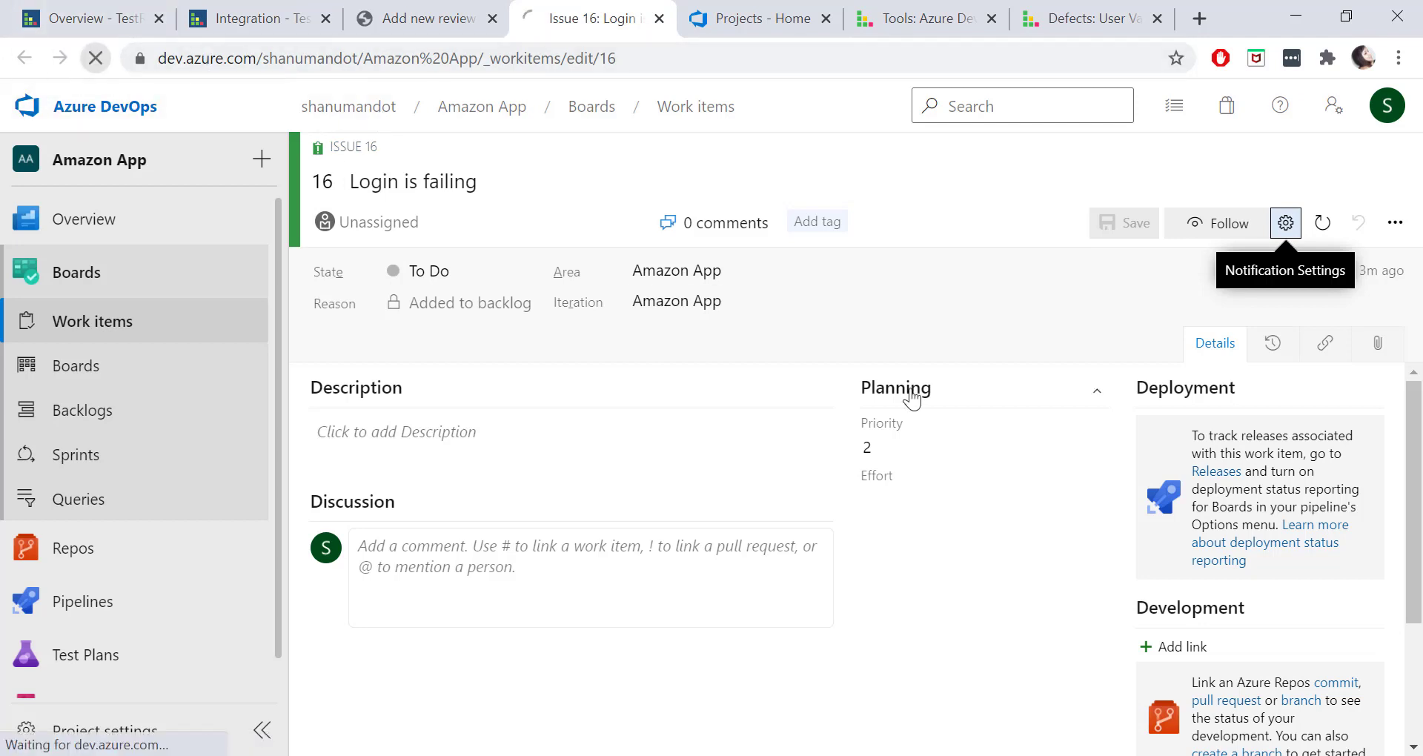
left_click(682, 109)
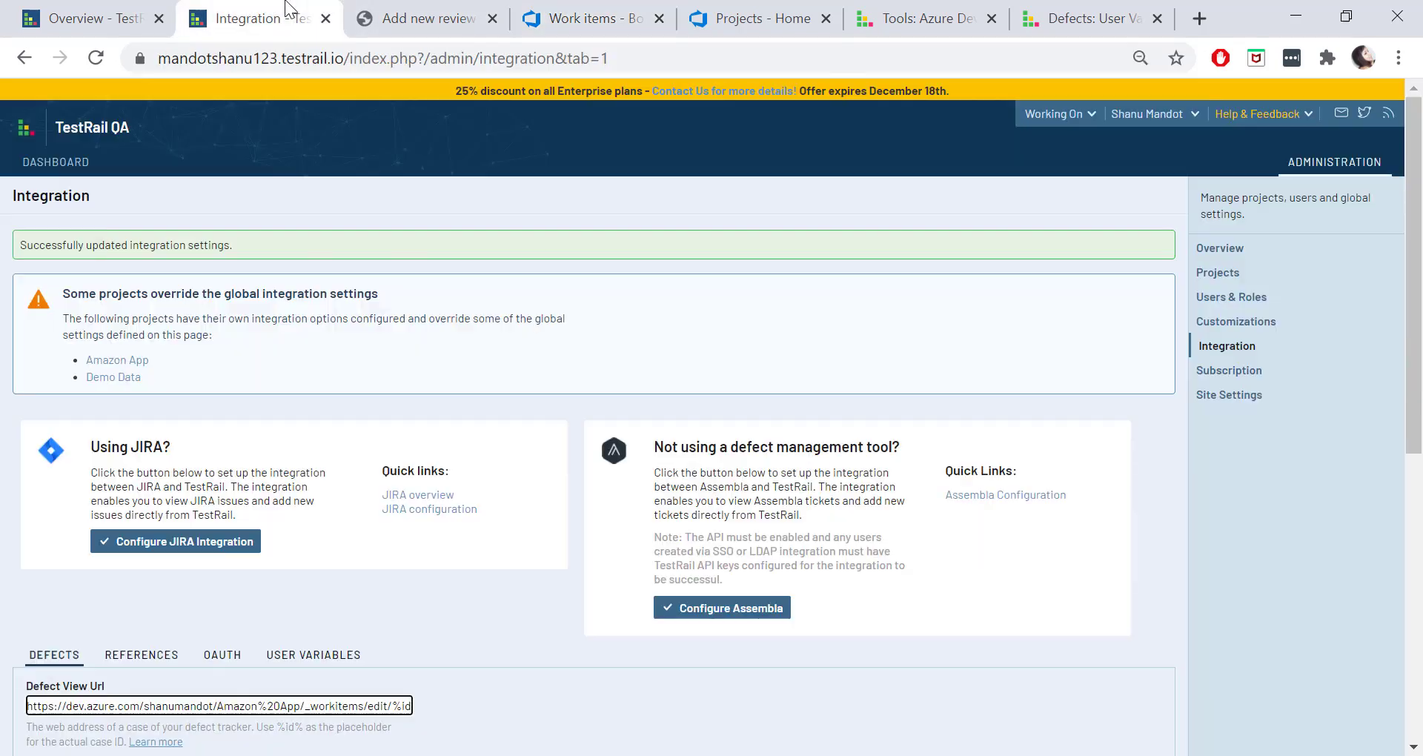
left_click(285, 10)
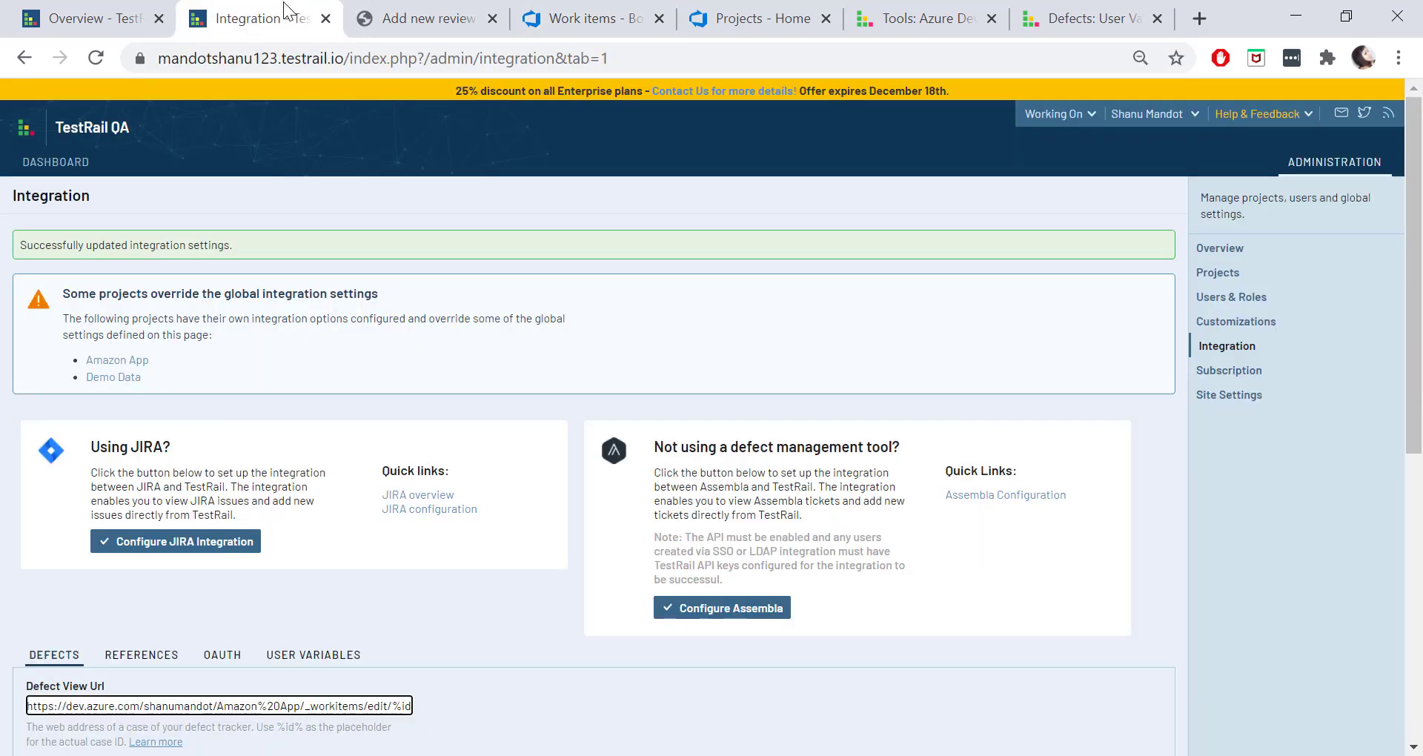